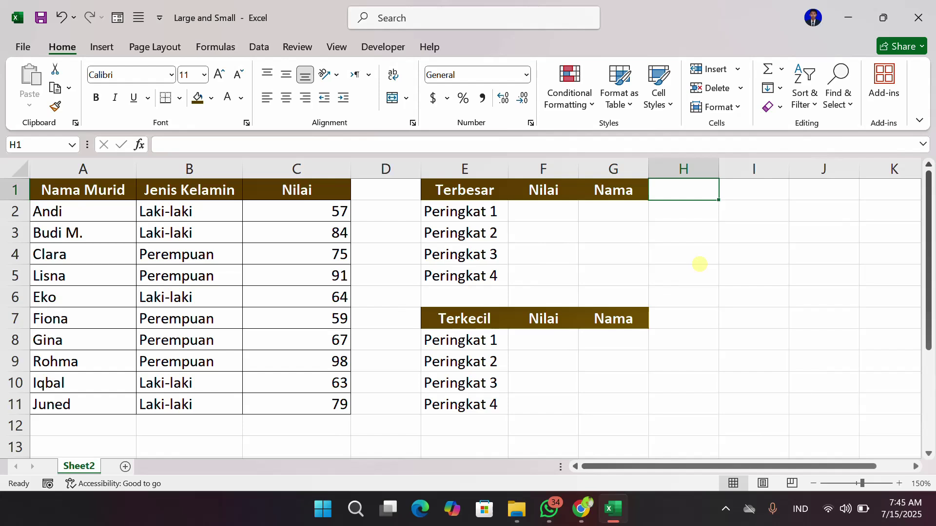
Step: Enter =MAX(C2:C11) in F2 for the first-ranked largest score and fill it down through F5
left_click(571, 206)
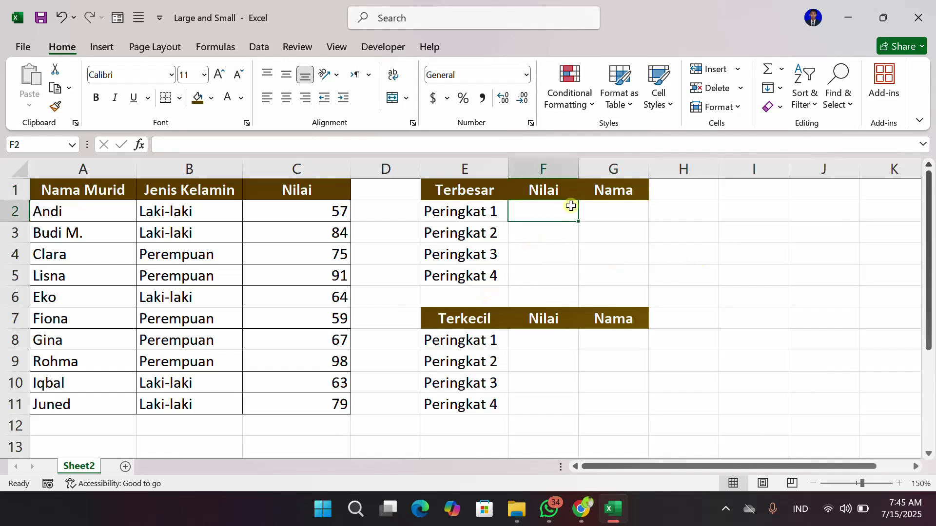
type("=max")
key("Tab")
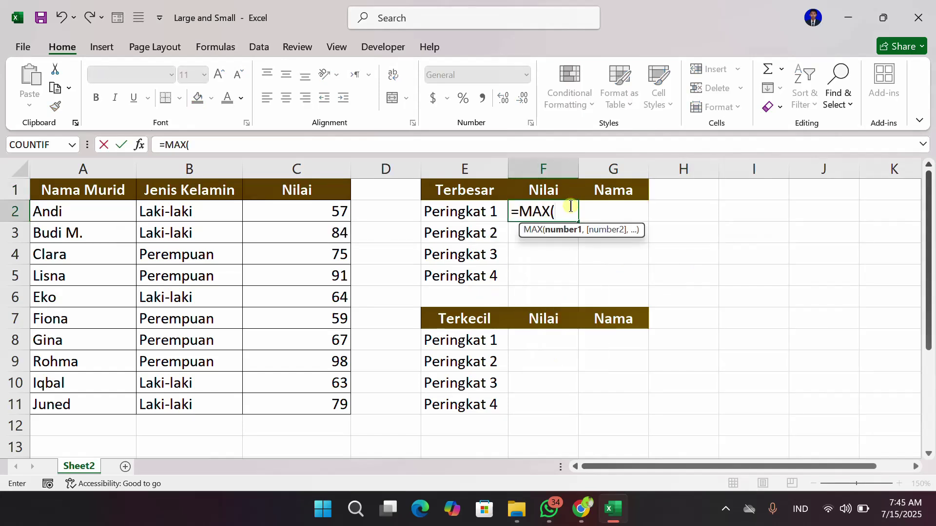
left_click_drag(319, 211, 341, 404)
type(")")
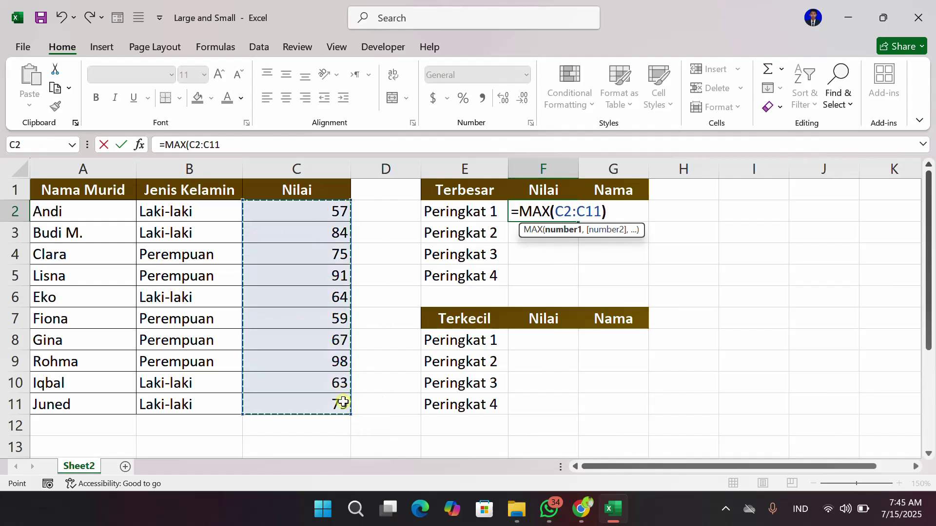
key("Return")
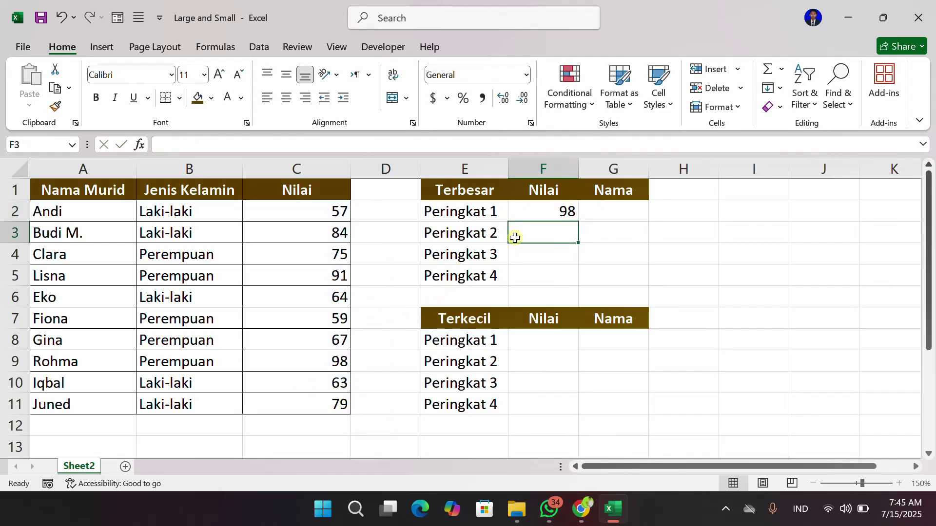
left_click(545, 211)
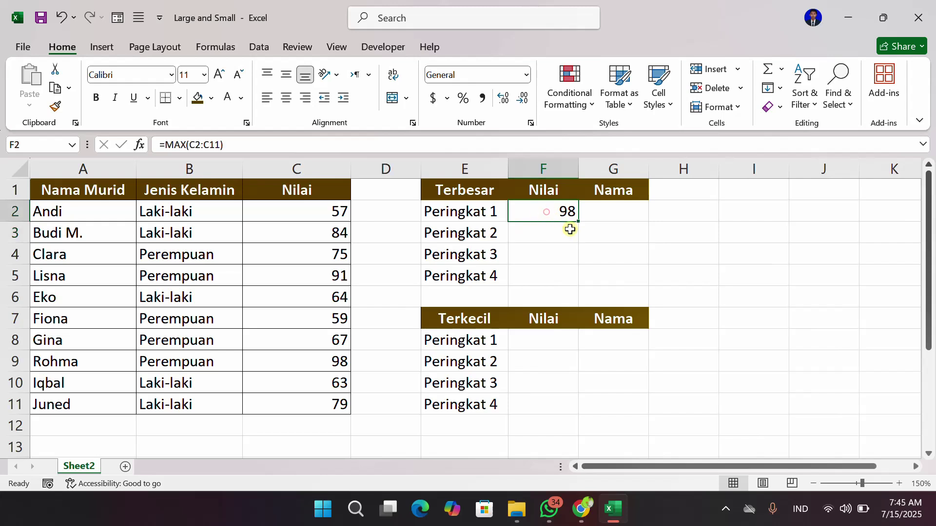
left_click_drag(578, 221, 576, 284)
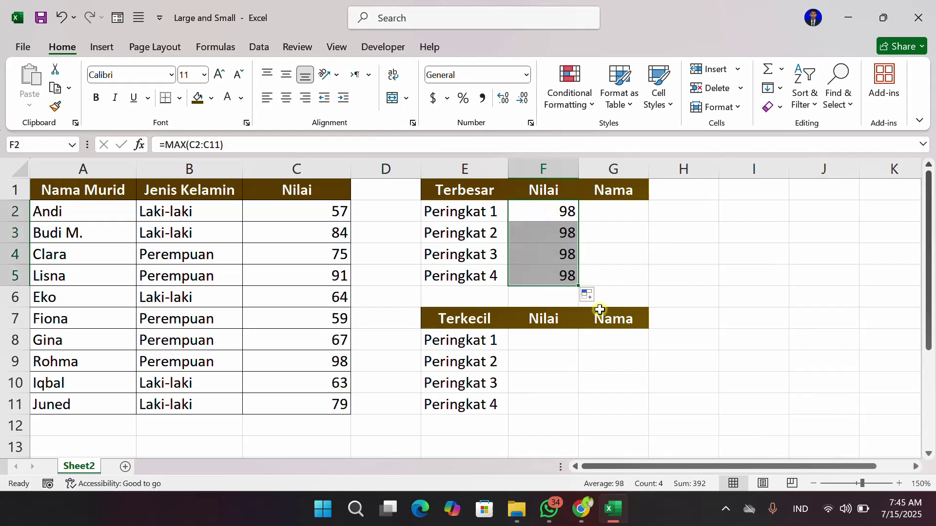
Step: Check the copied MAX formulas in F2:F5, and clear that range
left_click(565, 254)
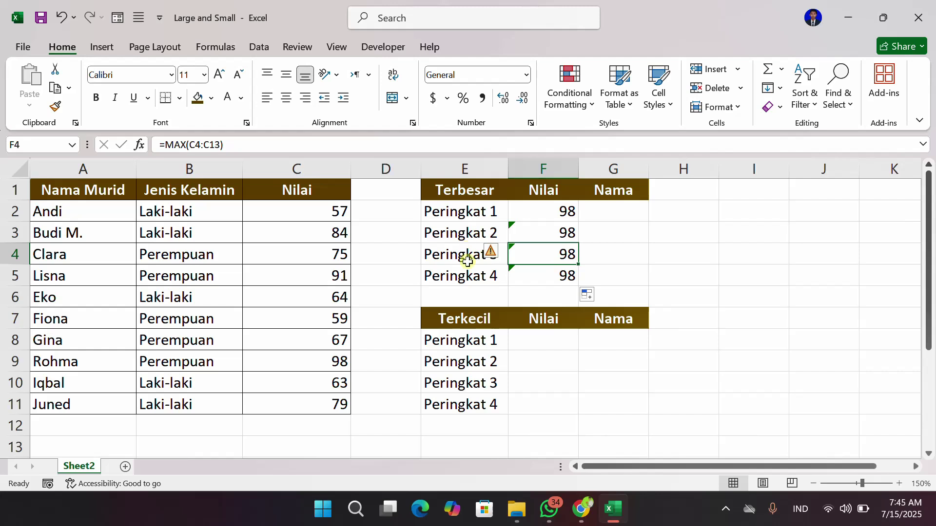
left_click(565, 276)
left_click(546, 234)
left_click(547, 214)
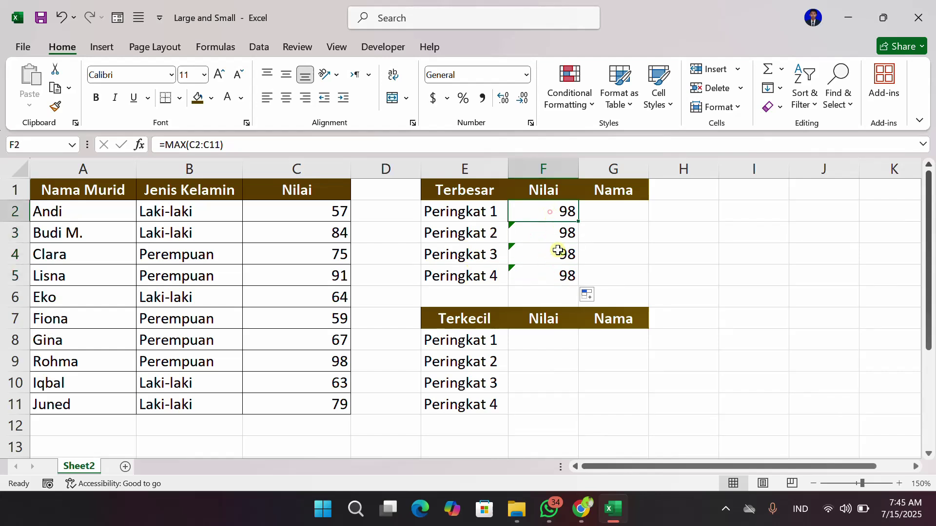
left_click(564, 274, "shift")
key("Delete")
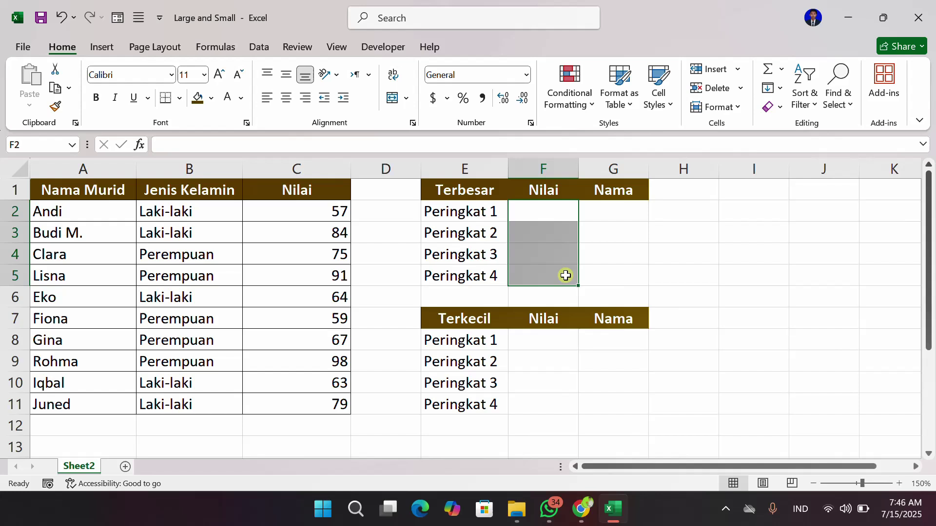
Step: Enter =LARGE($C$2:$C$11,1) in F2 and fill the formula down through F5
left_click(556, 209)
type("=")
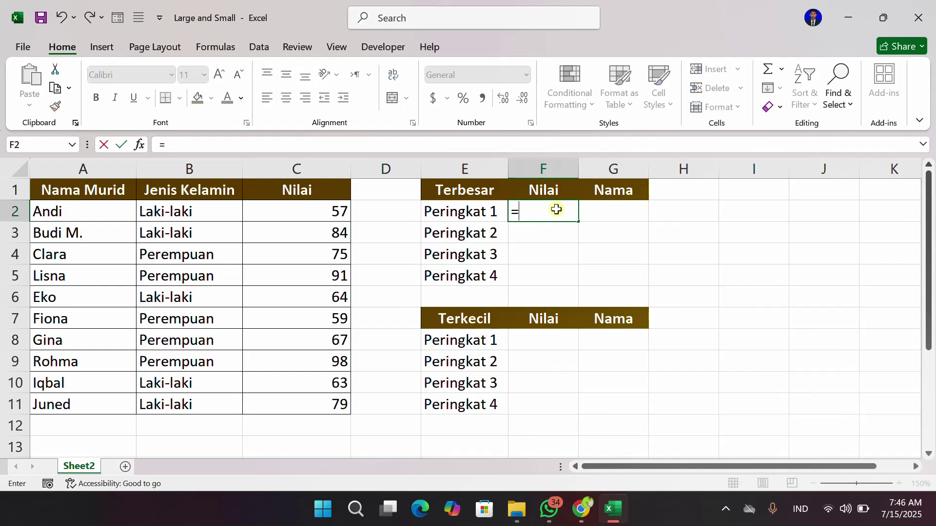
type("large")
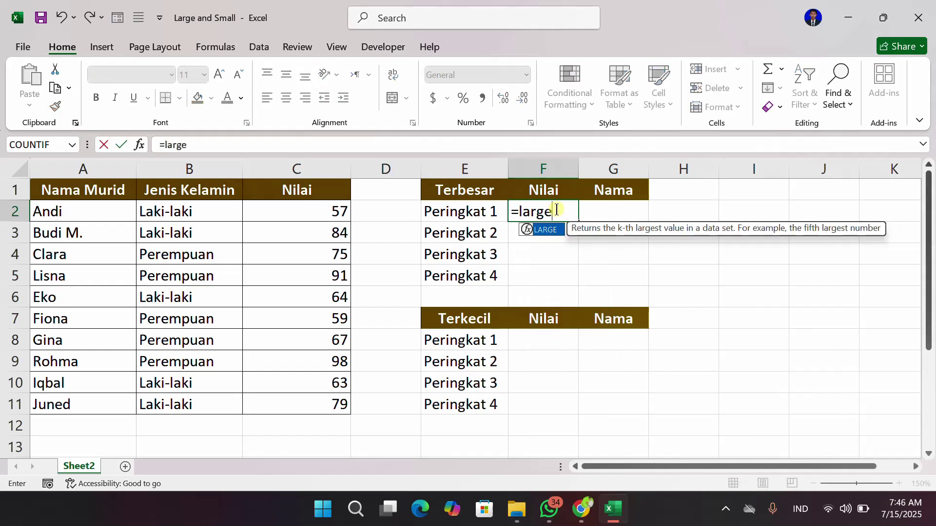
key("Tab")
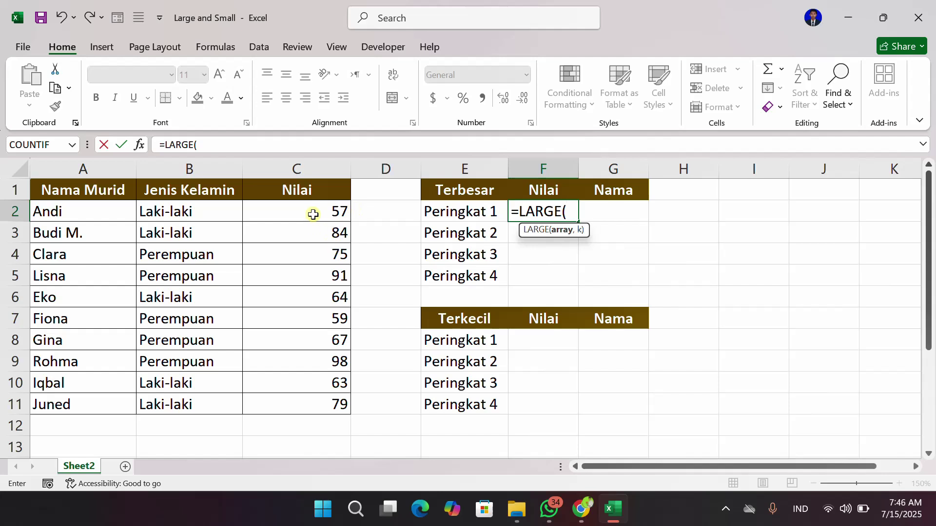
left_click_drag(312, 212, 338, 403)
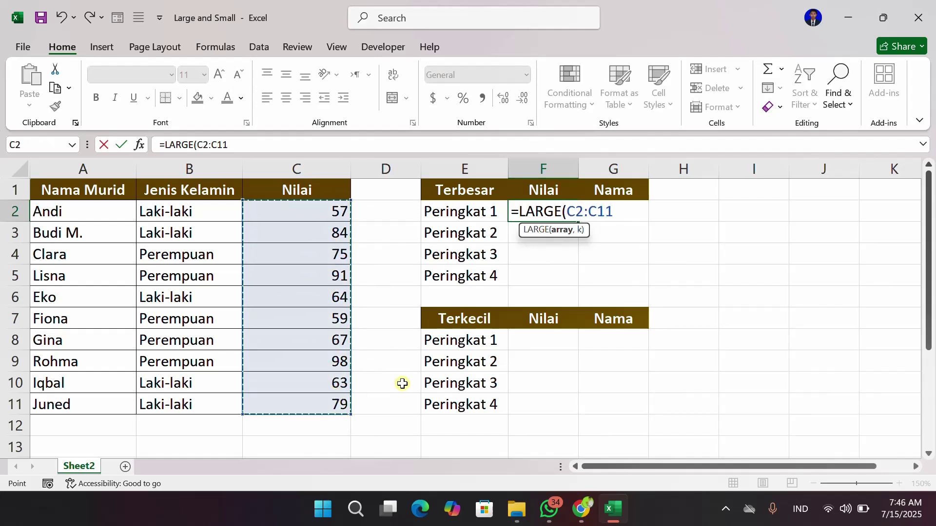
key("F4")
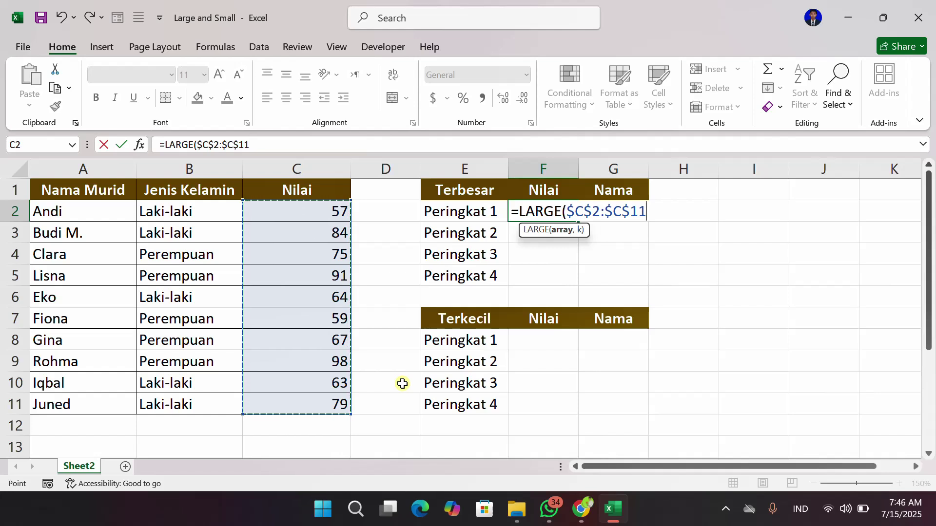
type(",")
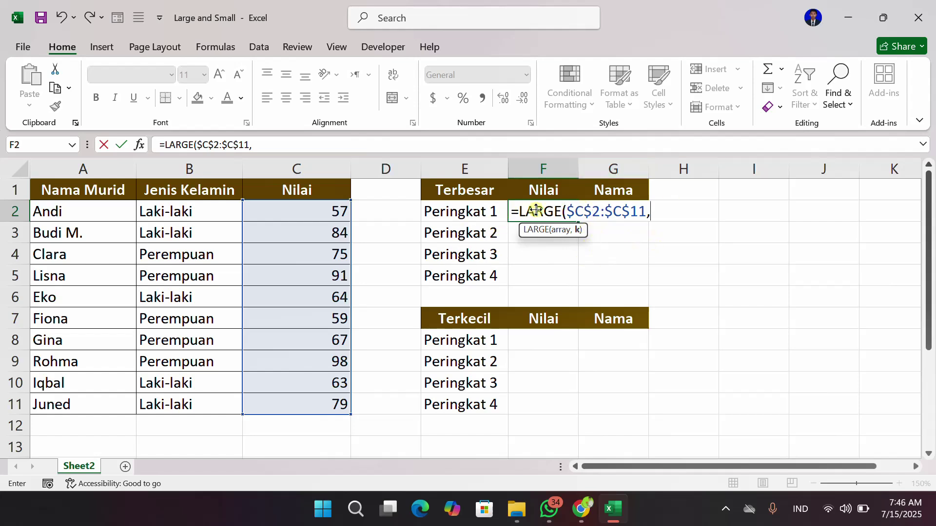
type("1)")
key("Return")
left_click(559, 211)
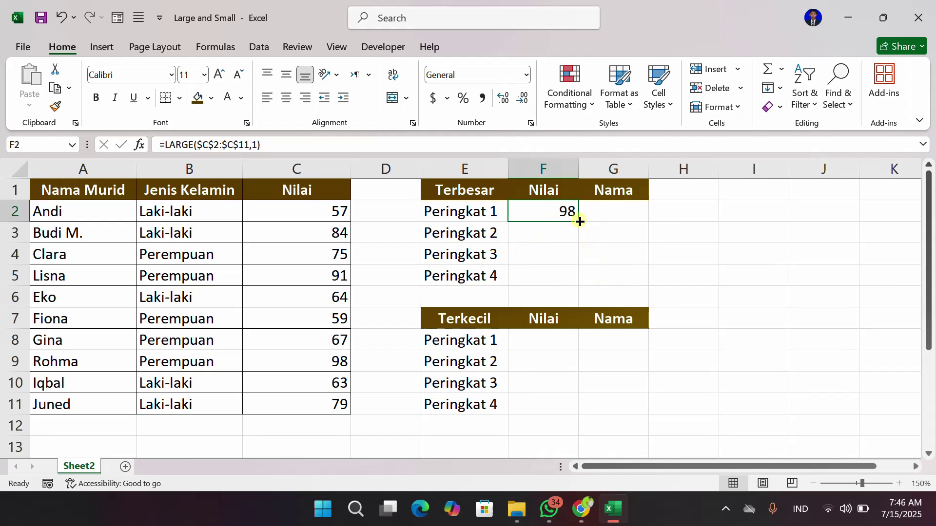
left_click_drag(578, 222, 579, 288)
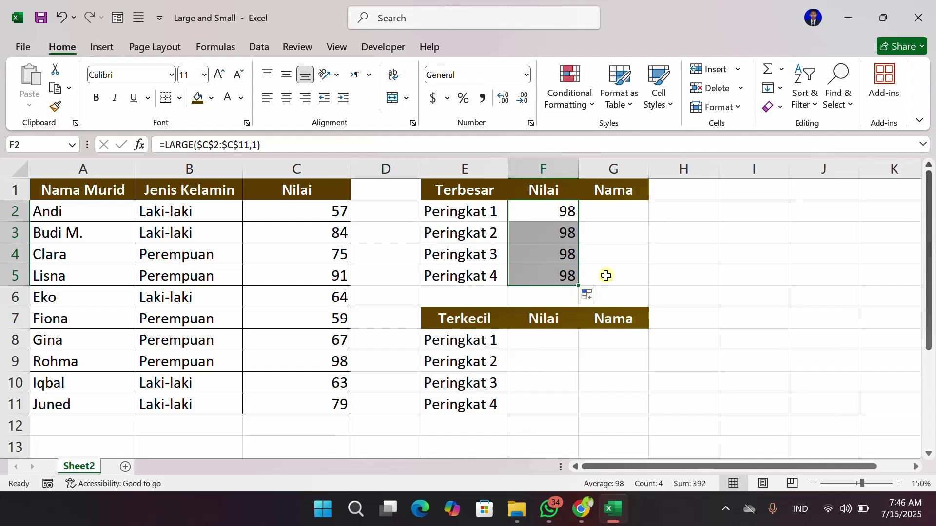
Step: Set the rank argument of the LARGE formula in F3 to 2
left_click(568, 232)
double_click(569, 232)
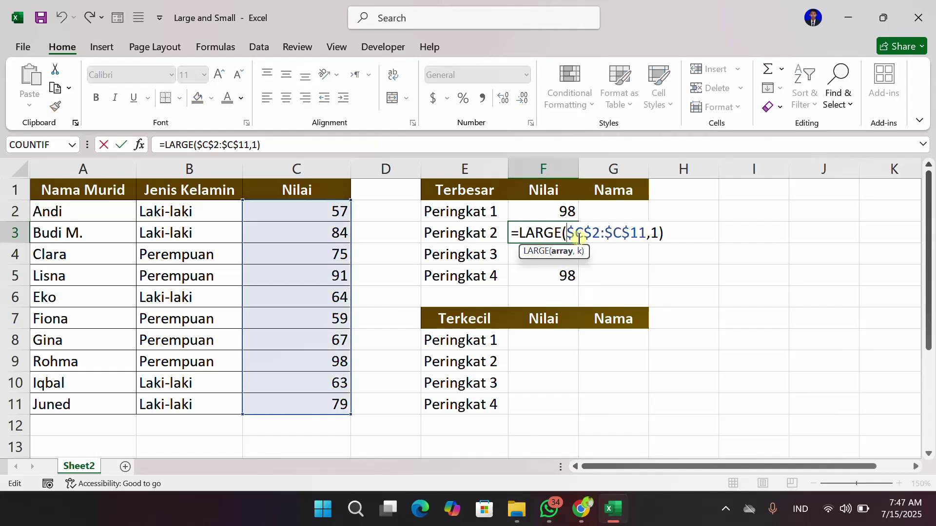
left_click(659, 233)
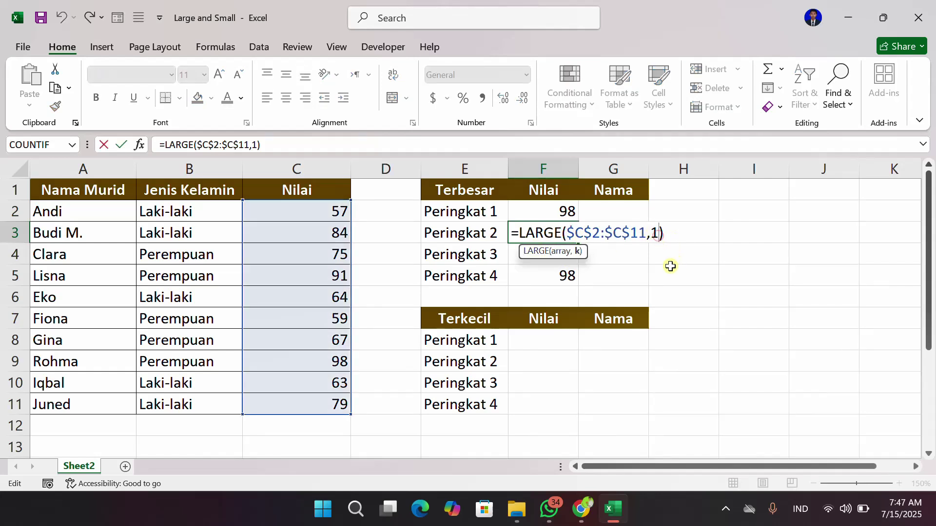
key("BackSpace")
type("2")
key("Return")
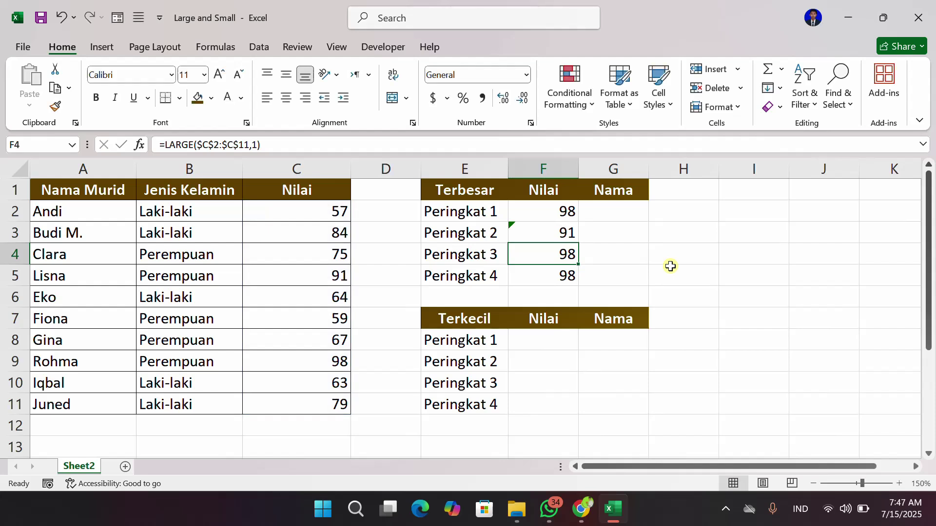
Step: Set the rank argument of the LARGE formula in F4 to 3
double_click(553, 254)
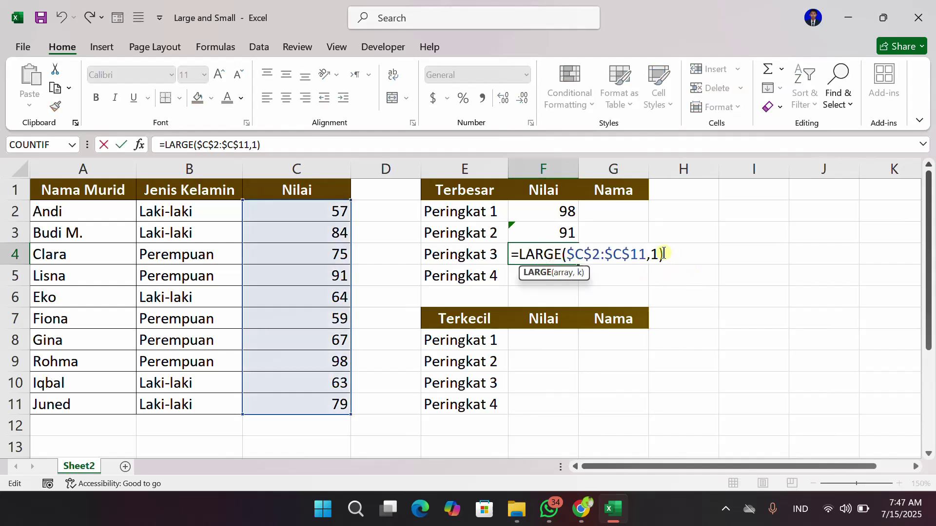
left_click(657, 254)
key("BackSpace")
type("3")
key("Return")
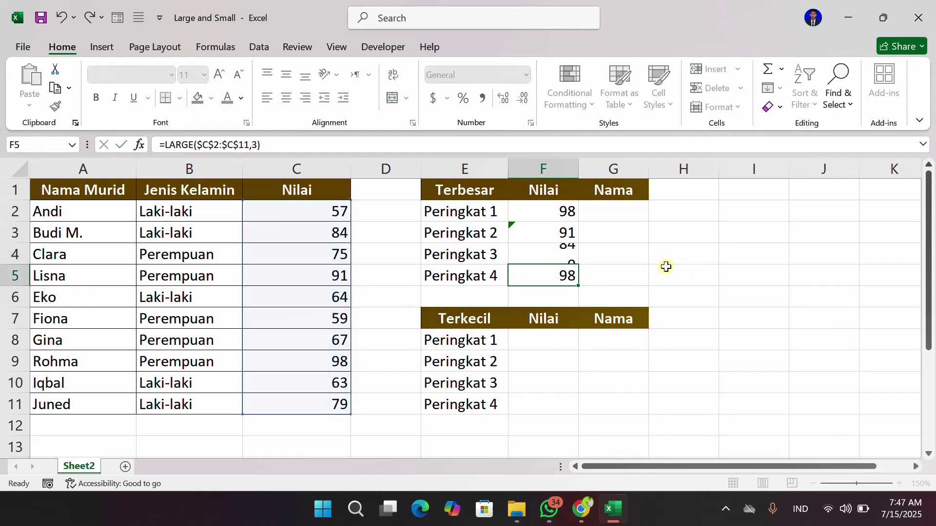
Step: Set the rank argument of the LARGE formula in F5 to 4
double_click(555, 277)
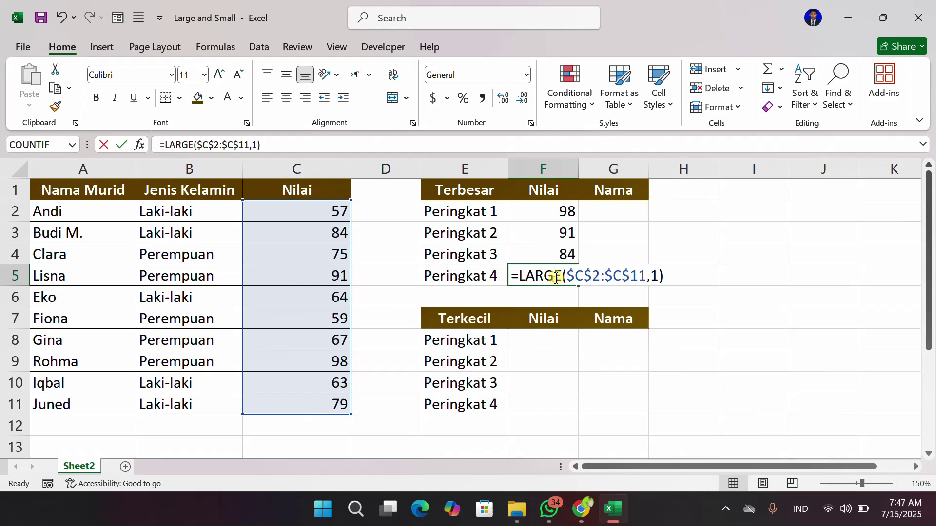
left_click(655, 276)
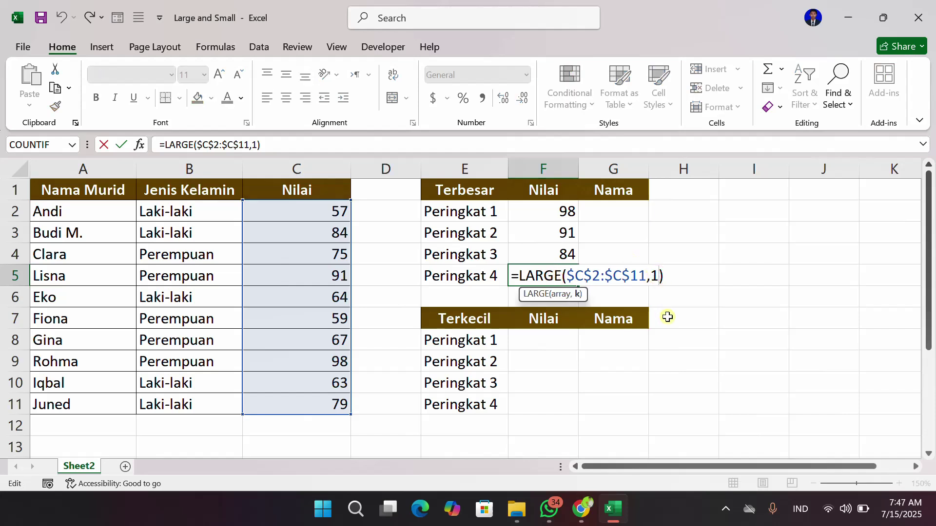
key("BackSpace")
type("4")
left_click(736, 250)
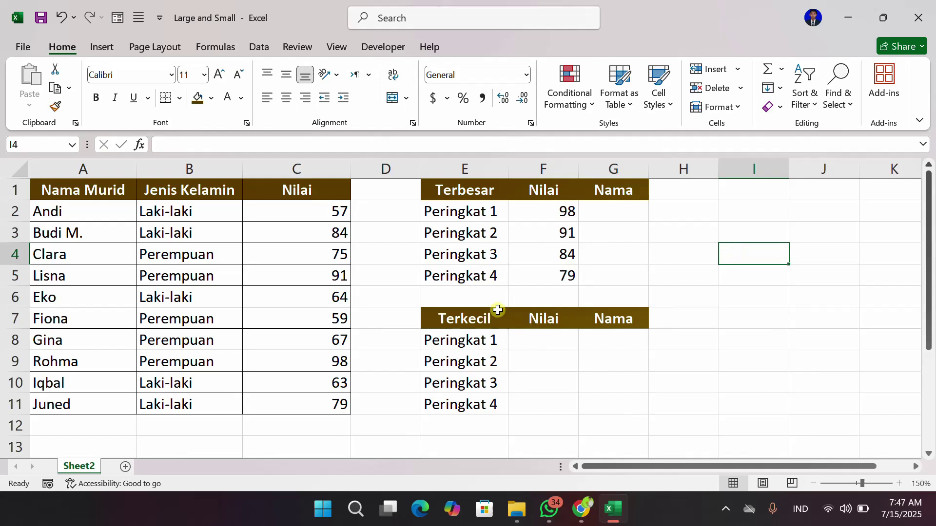
Step: Center the four largest scores in F2:F5 horizontally
left_click_drag(564, 209, 564, 275)
left_click(285, 98)
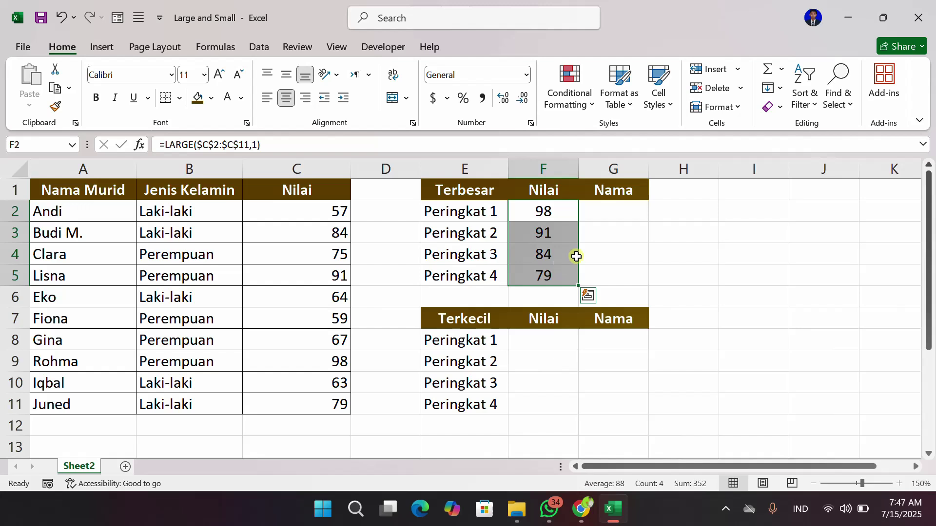
left_click(521, 279)
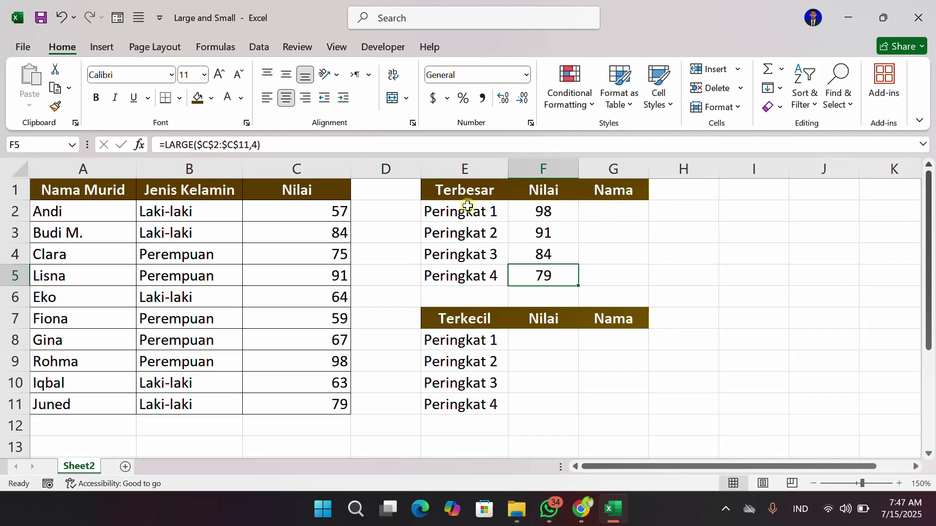
left_click(604, 211)
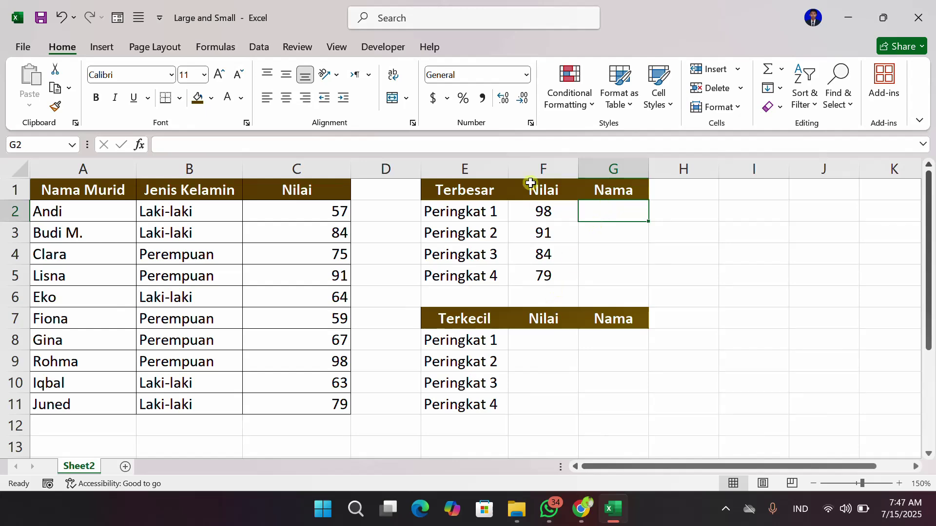
scroll(570, 305, "down", 2)
scroll(571, 268, "up", 1)
scroll(571, 268, "up", 1)
Step: Enter =SMALL($C$2:$C$11,1) in F8 for the first rank of the Terkecil table
left_click(562, 340)
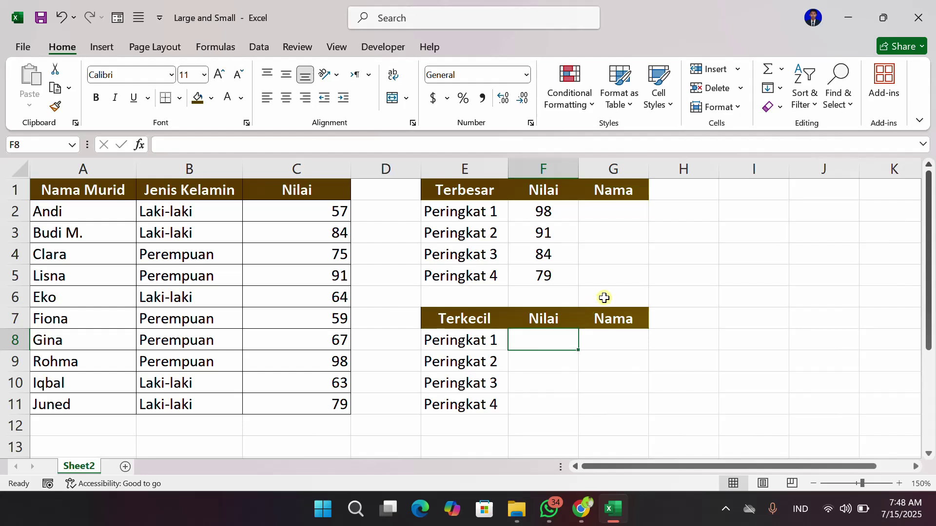
type("=")
key("BackSpace")
type("=sa")
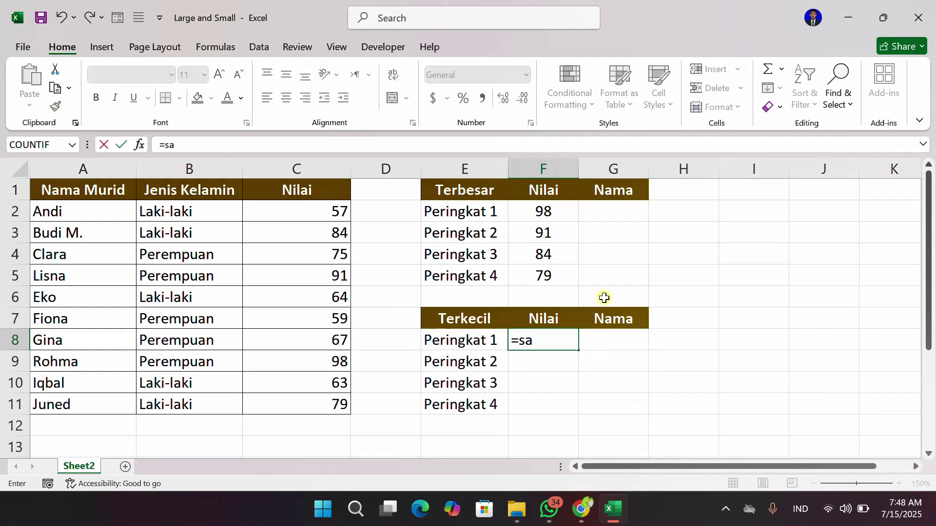
key("BackSpace")
type("m")
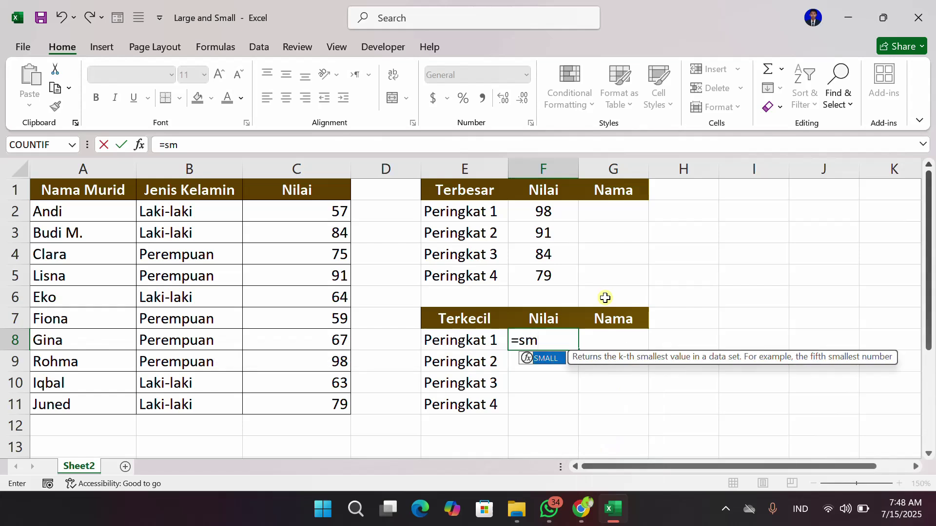
key("Tab")
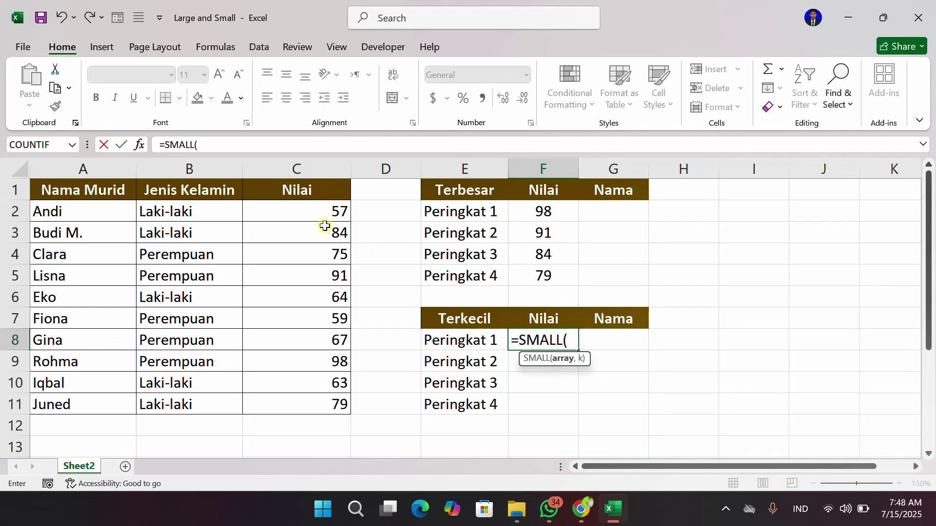
left_click(315, 201)
key("ctrl+shift+Down")
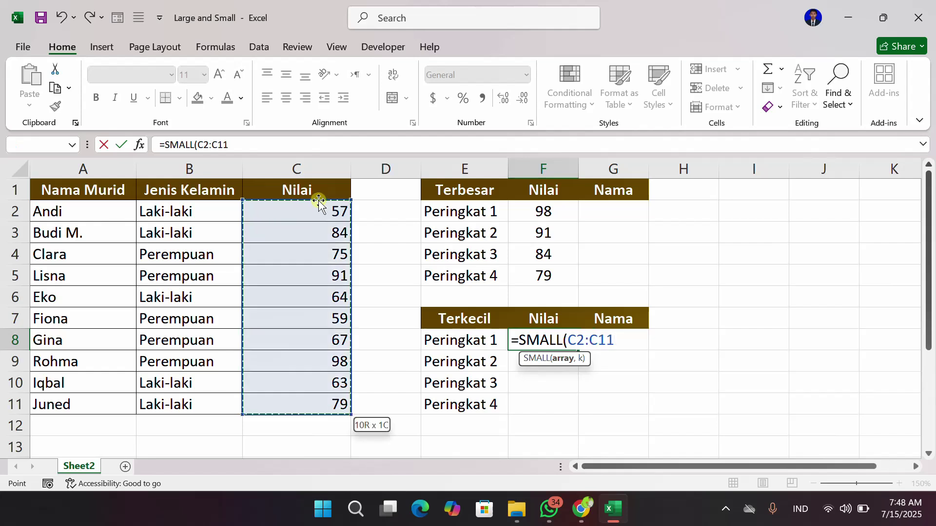
key("F4")
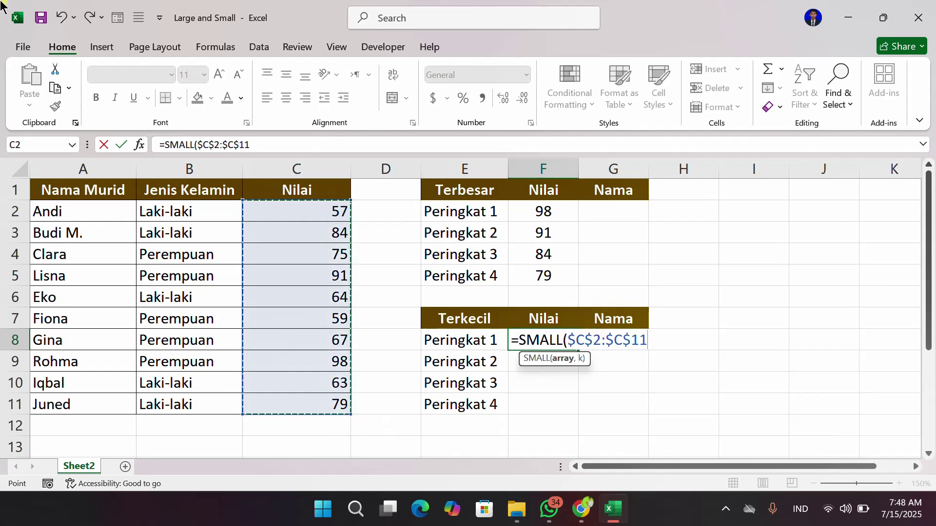
type(",")
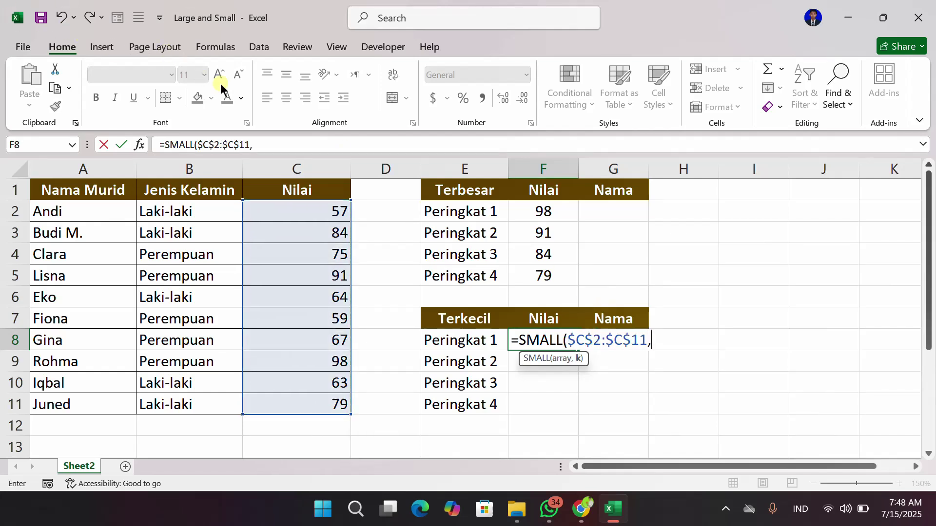
type("1)")
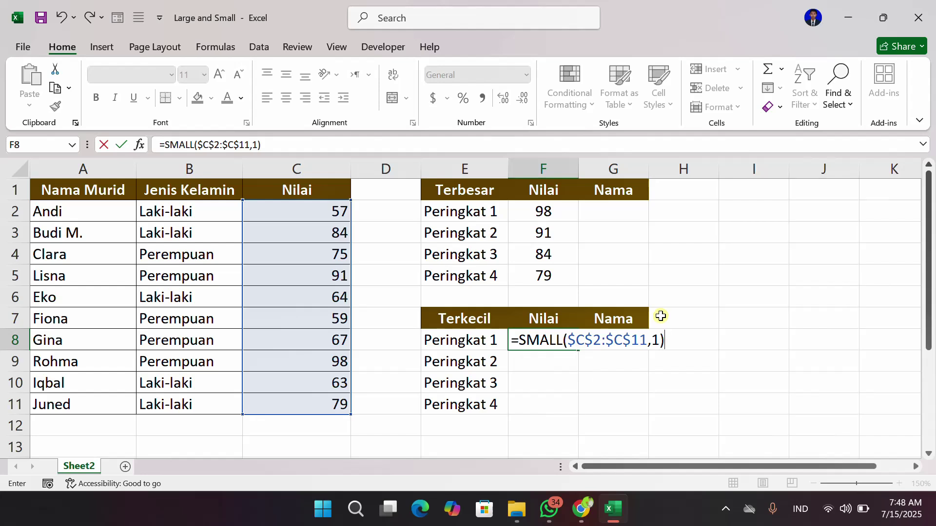
key("Return")
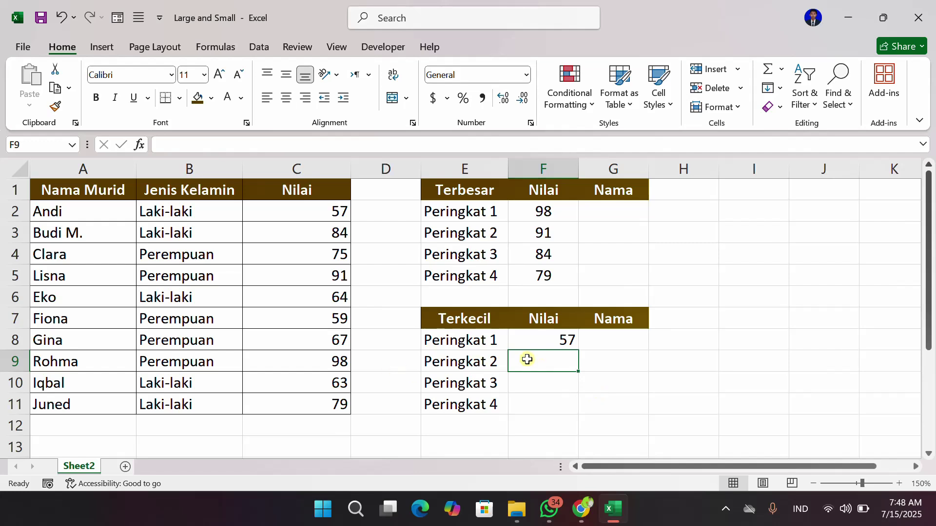
Step: Copy the SMALL formula from F8 down to F11 and set the rank argument in F9 to 2
left_click(535, 341)
left_click_drag(577, 350, 574, 413)
double_click(549, 361)
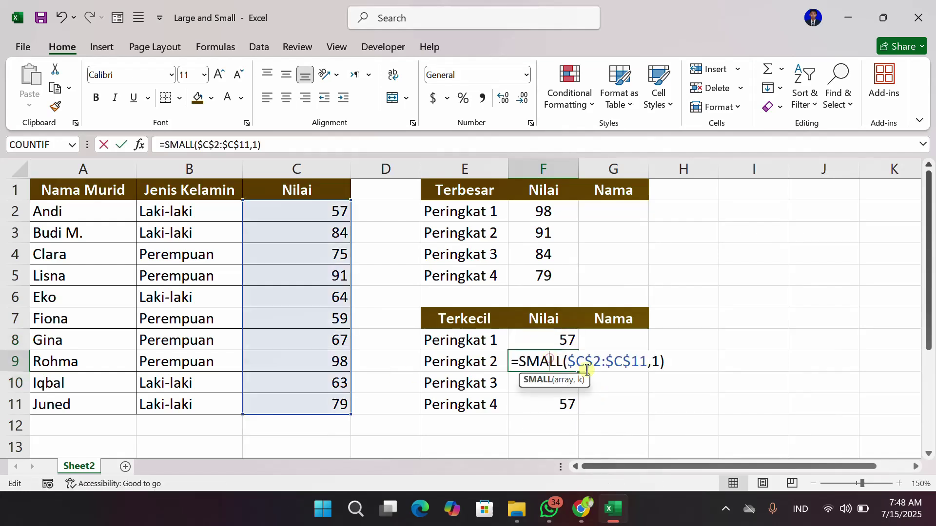
left_click(658, 361)
key("BackSpace")
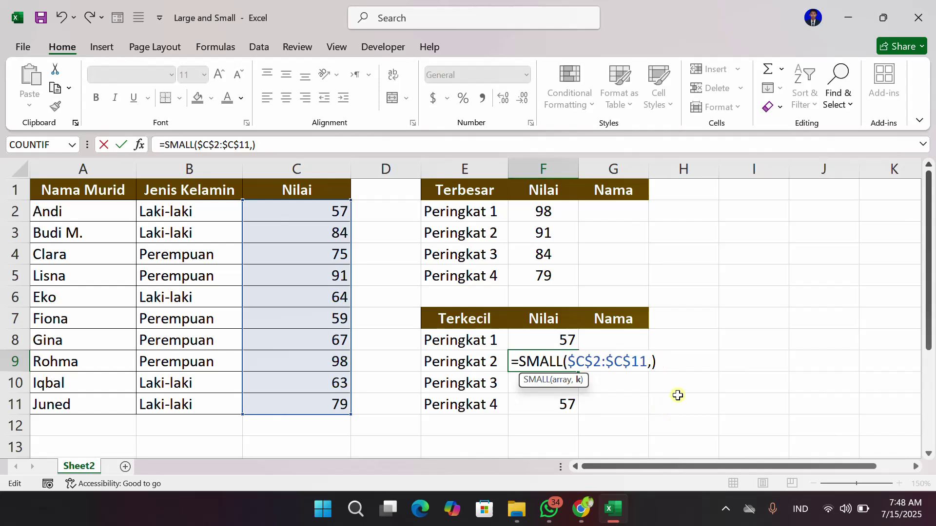
type("2")
left_click(680, 399)
Step: Set the rank argument of the SMALL formula in F10 to 3
left_click(534, 381)
double_click(539, 382)
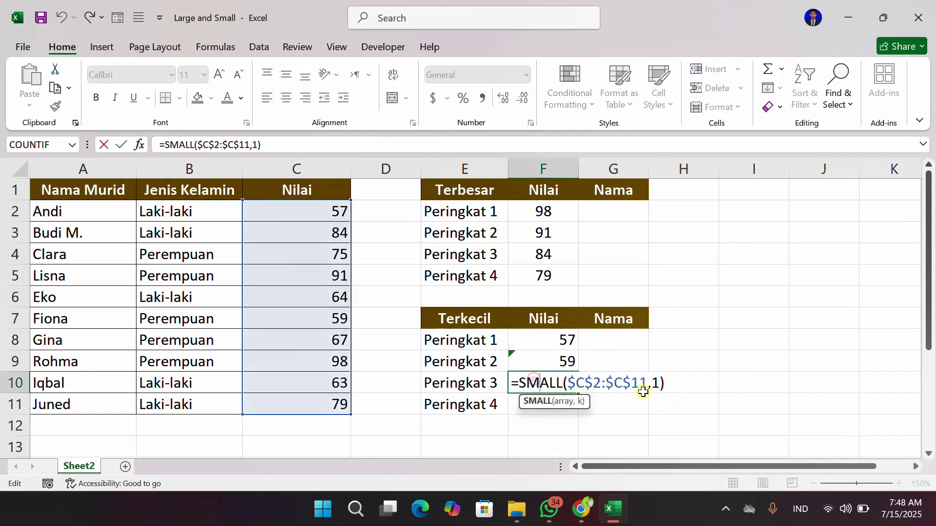
left_click(657, 385)
key("BackSpace")
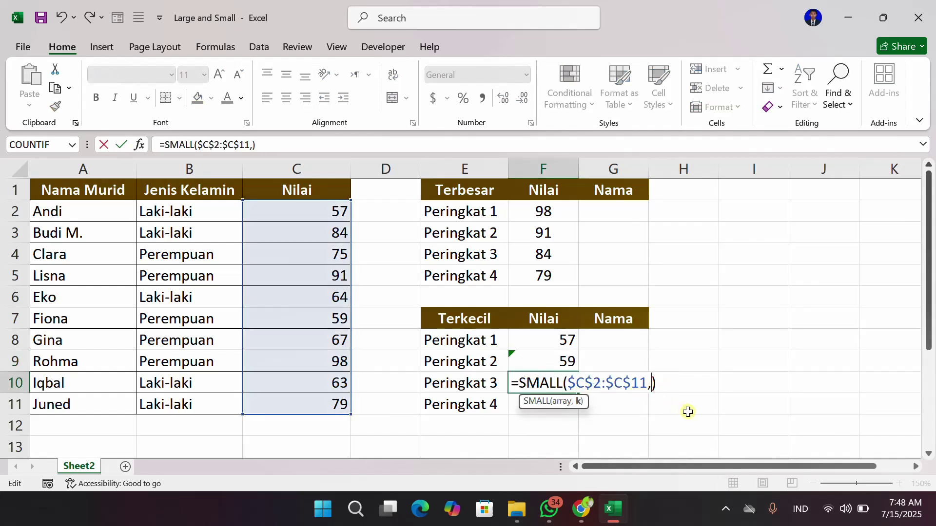
type("3")
left_click(692, 423)
Step: Set the rank argument of the SMALL formula in F11 to 4 and center the scores in F8:F11 horizontally
double_click(549, 404)
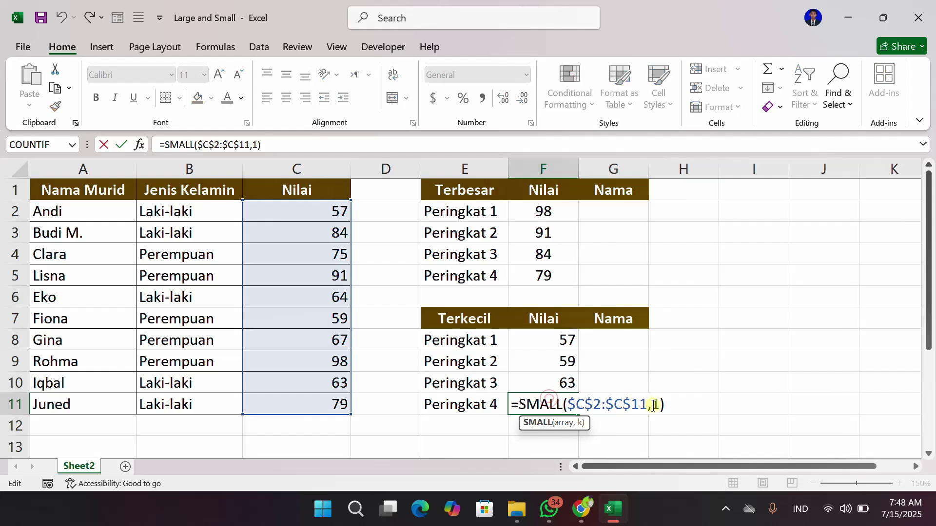
left_click(659, 404)
key("BackSpace")
type("4")
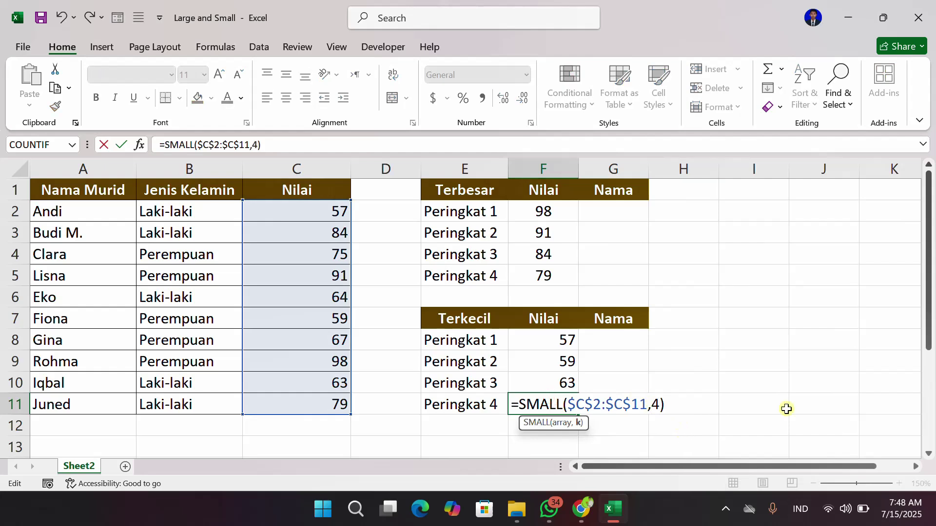
left_click(786, 408)
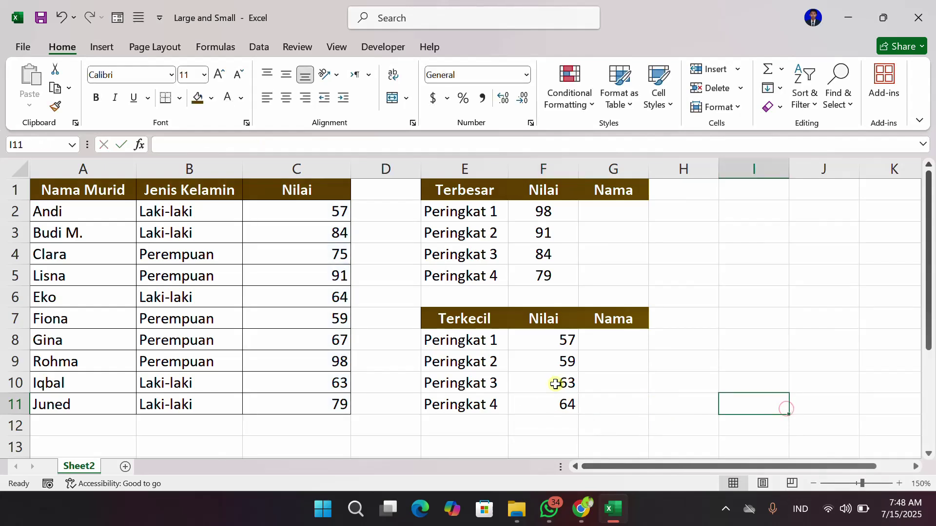
left_click_drag(564, 337, 556, 404)
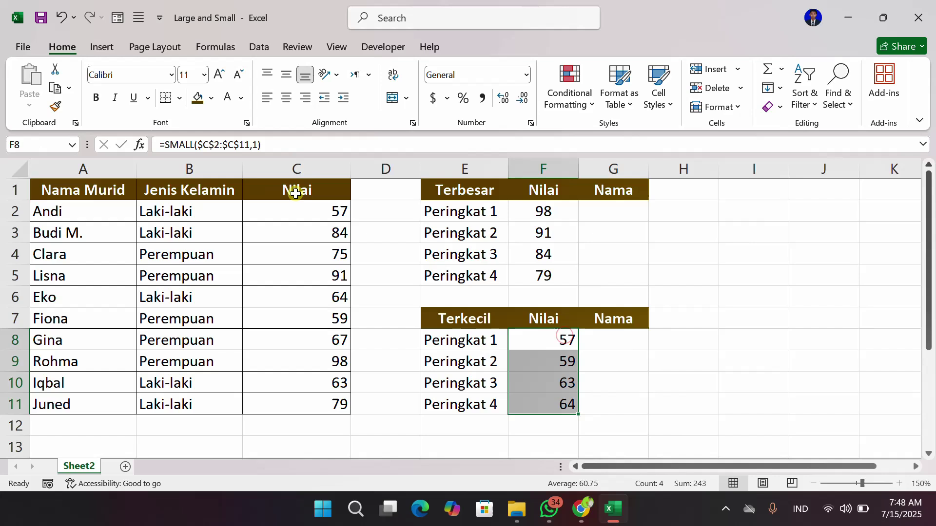
left_click(286, 98)
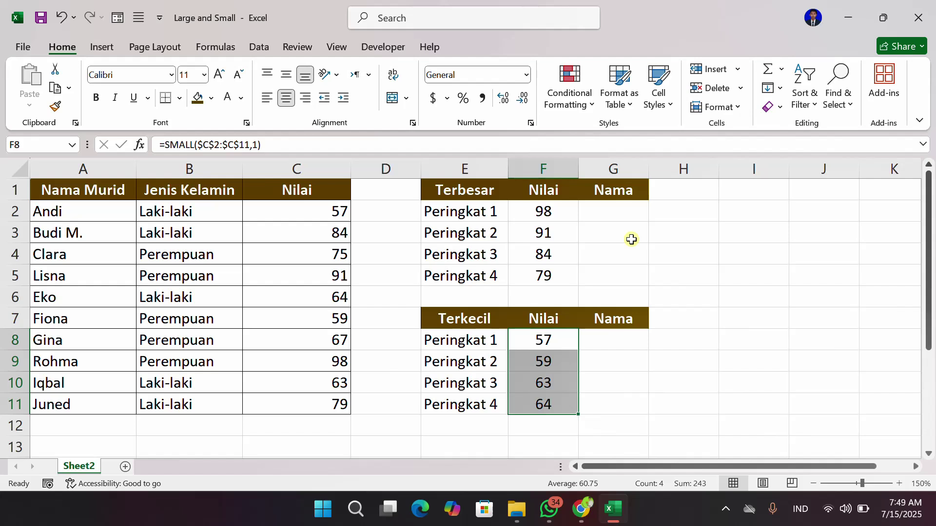
Step: Start an INDEX formula in G2 with the student table as the absolute array $A$2:$C$11
left_click(598, 216)
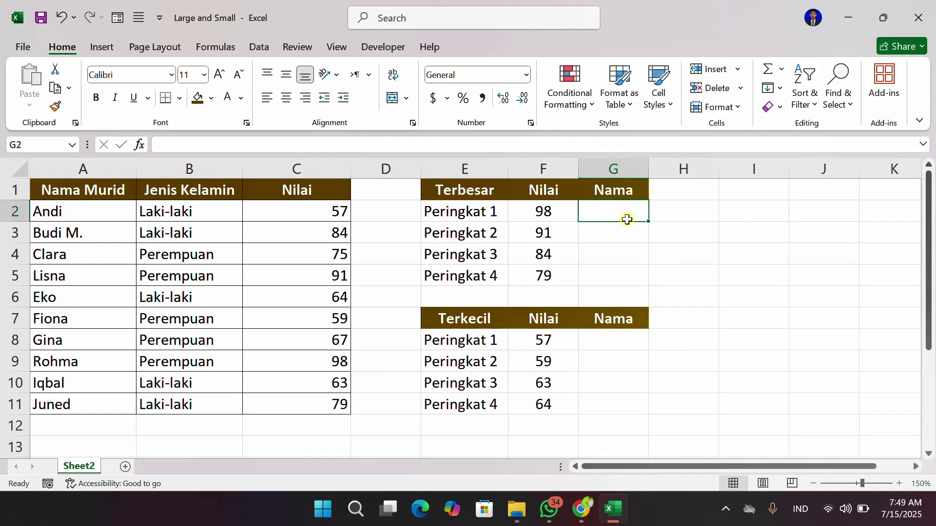
type("=")
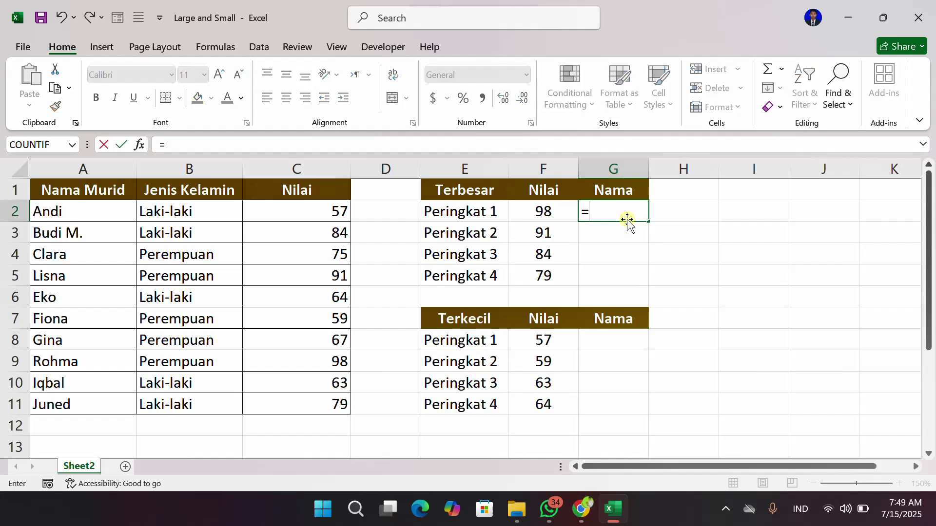
type("index")
key("Tab")
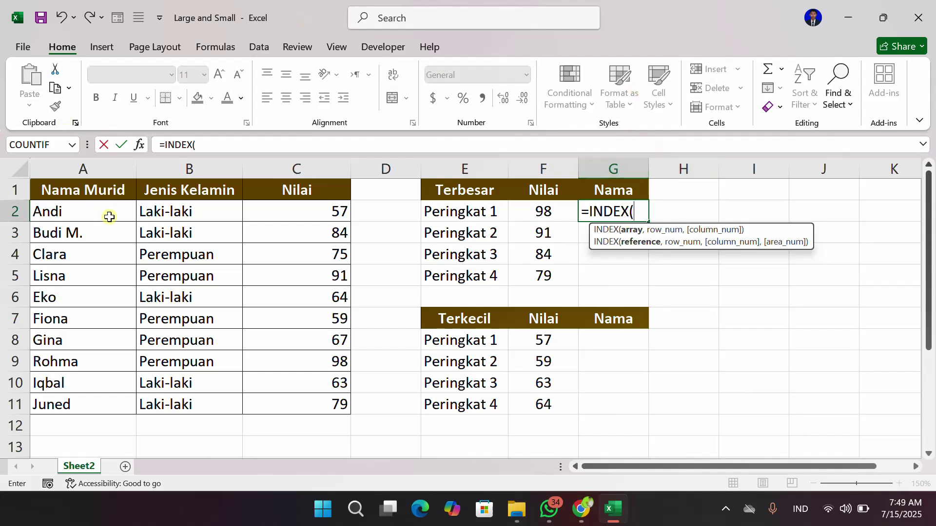
left_click_drag(69, 218, 304, 410)
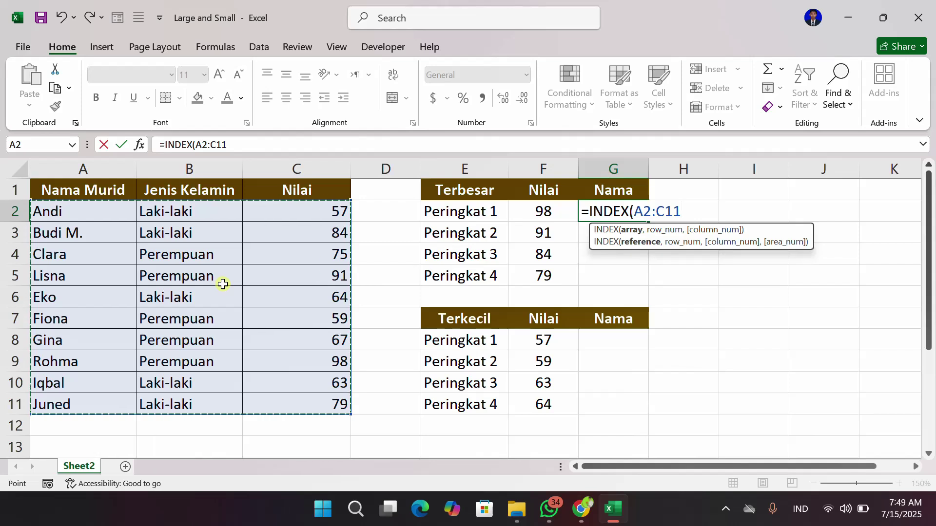
key("F4")
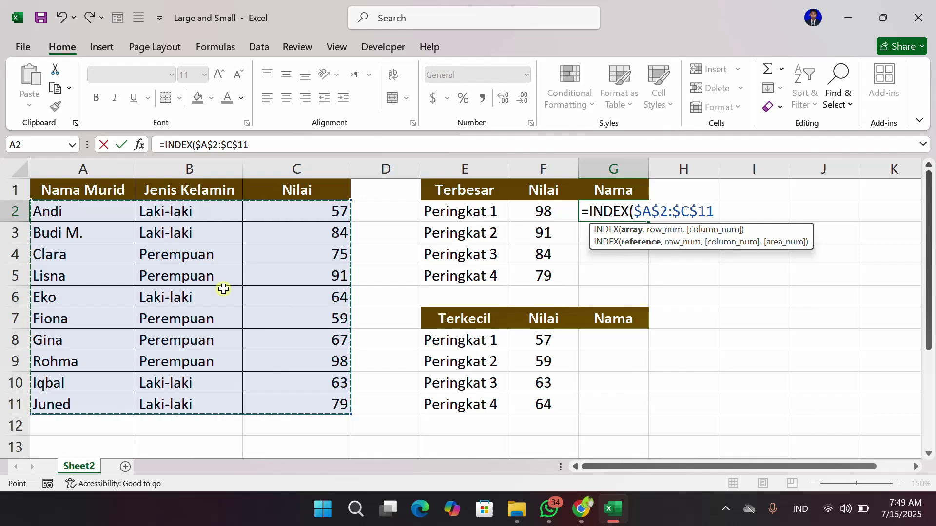
type(",")
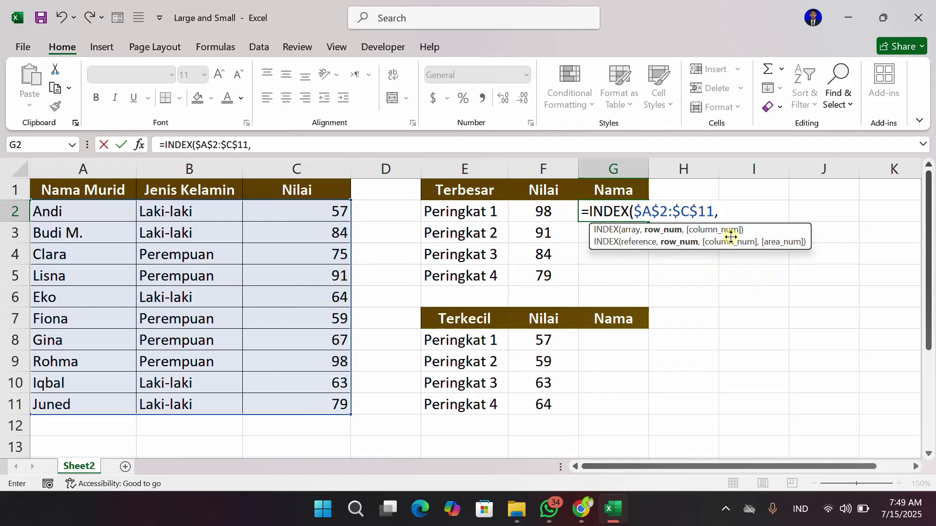
Step: Add MATCH(F2,$C$2:$C$11,0) with exact match as the row number of the INDEX formula in G2
type("matc")
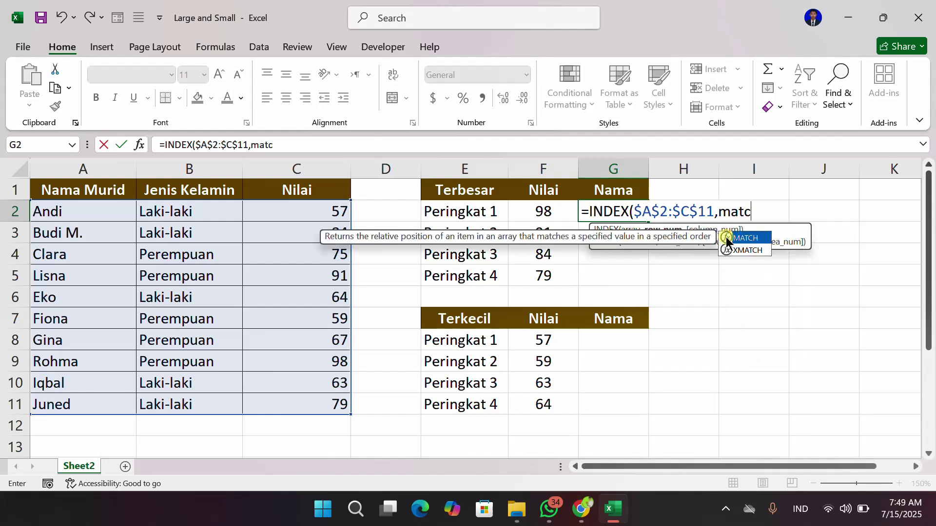
double_click(726, 236)
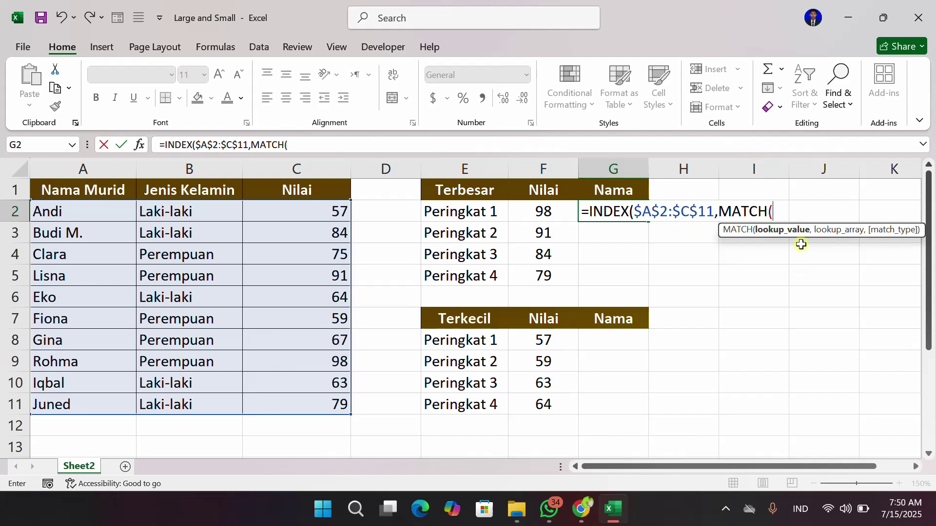
left_click(561, 217)
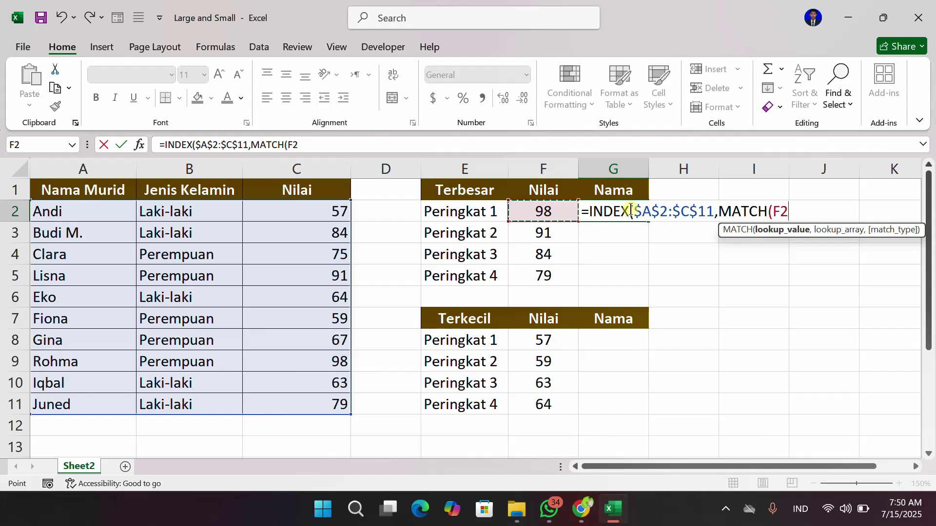
type(",")
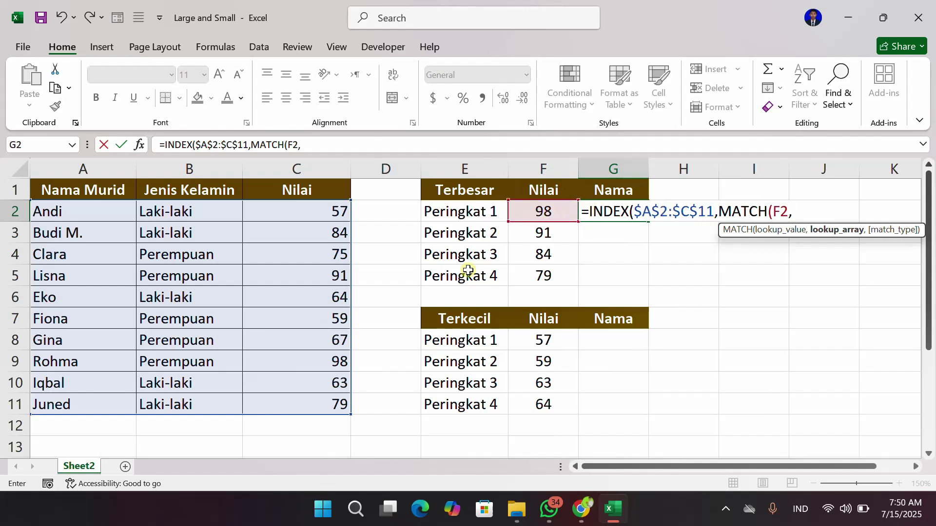
left_click_drag(334, 210, 348, 406)
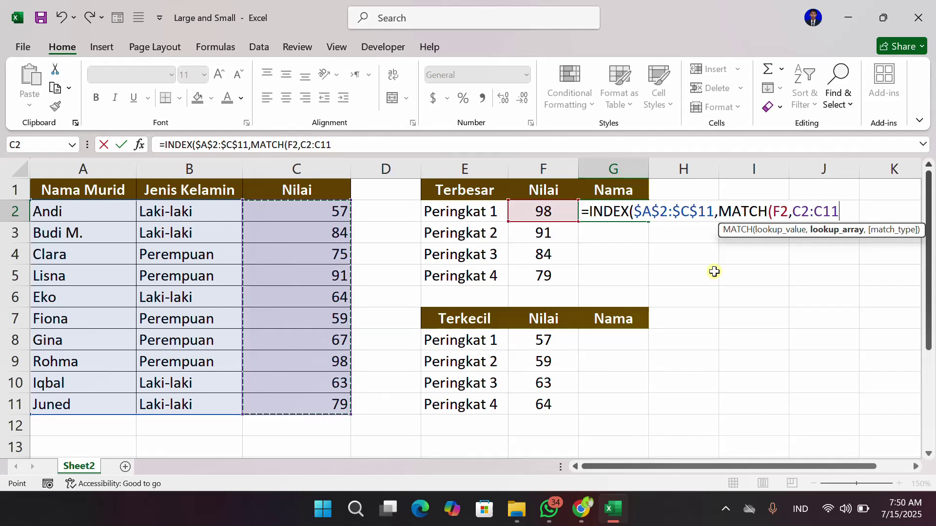
key("F4")
type(",")
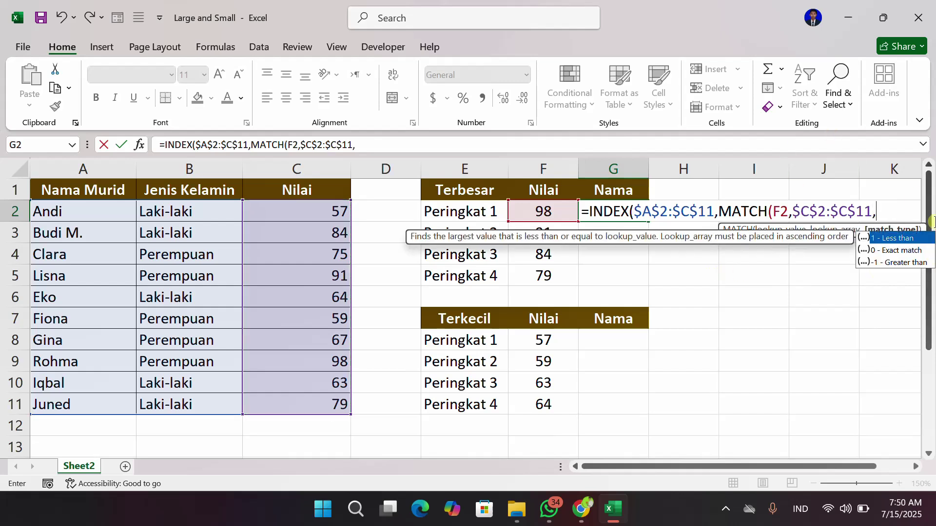
double_click(890, 250)
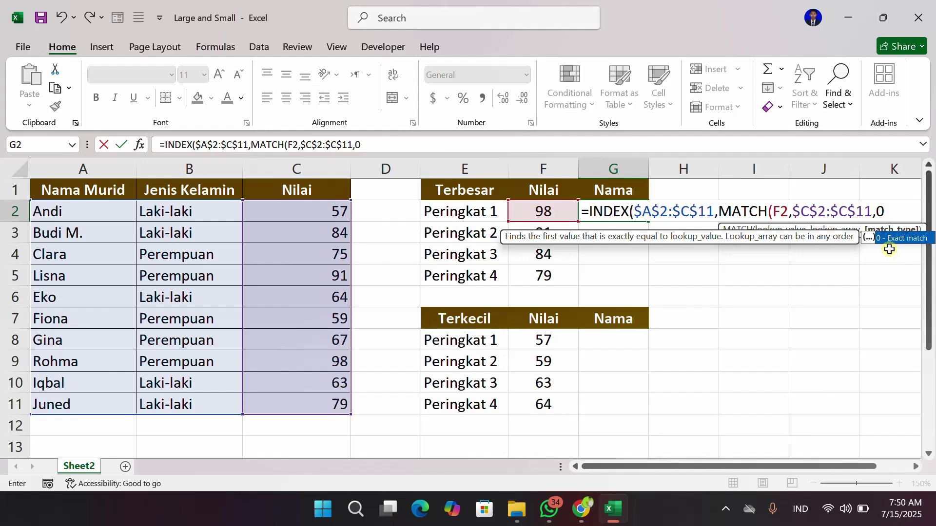
type(")")
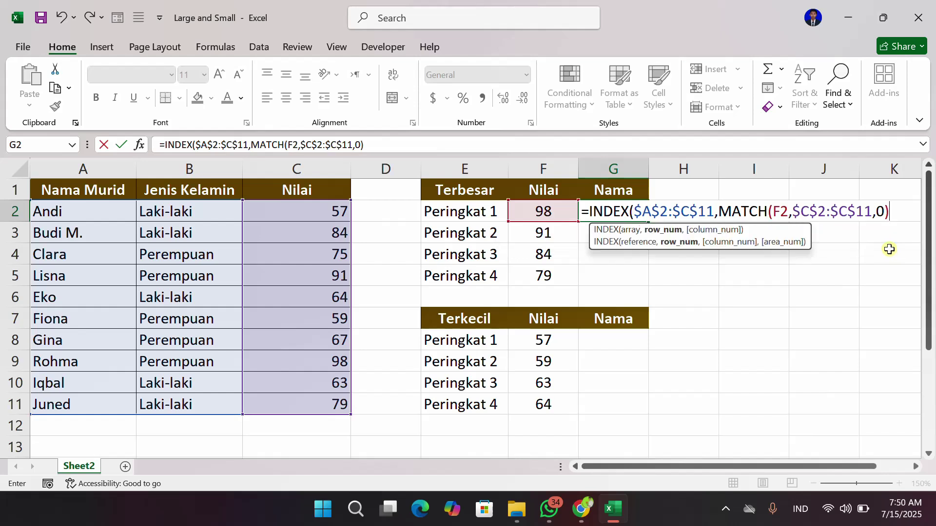
Step: Set the INDEX column number to 1 and complete the formula in G2
type(",")
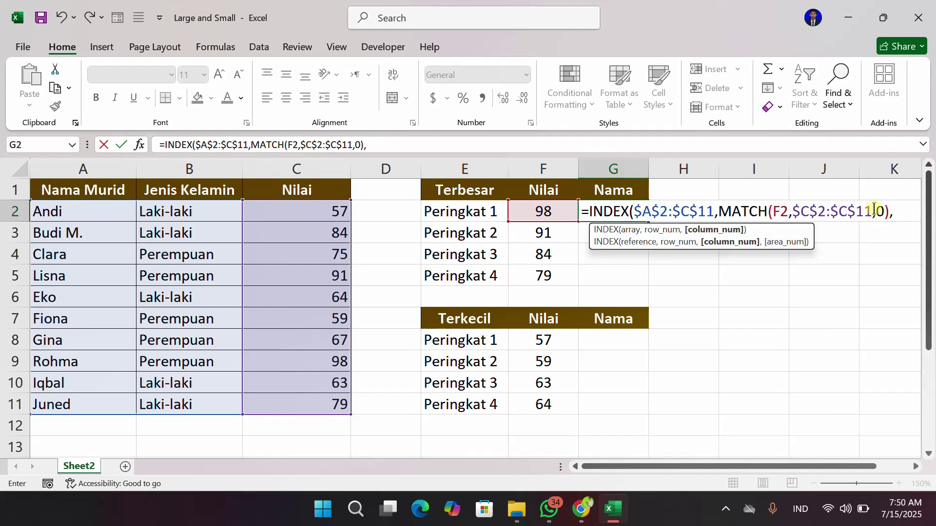
type("1")
type(")")
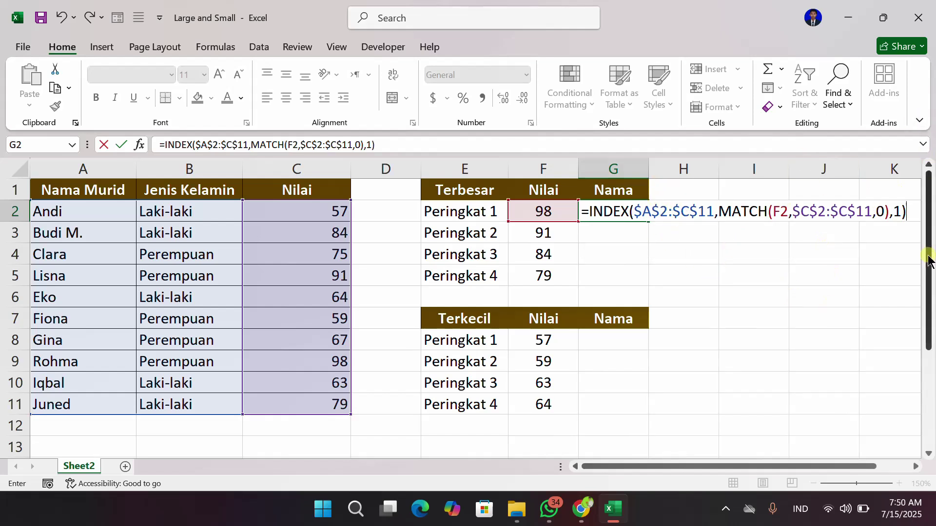
key("Return")
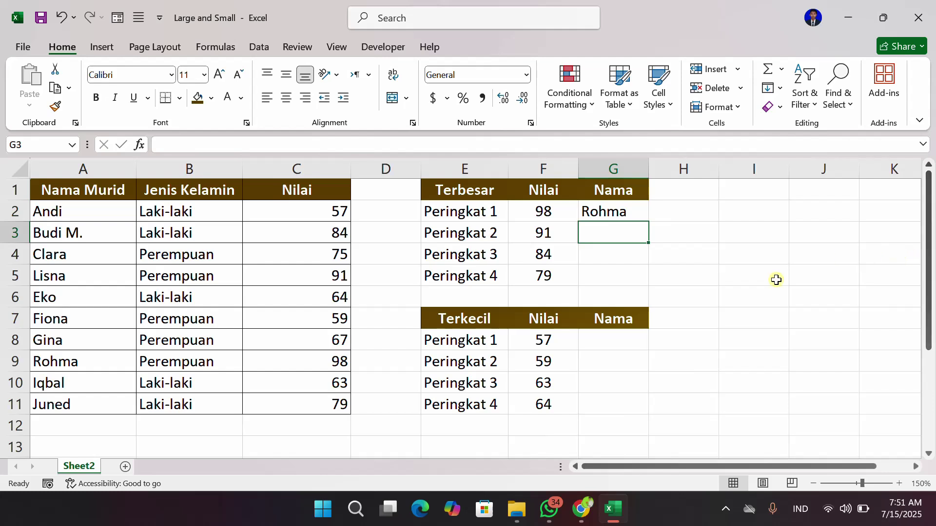
Step: Compare G2 with the matching row of the student table and fill its INDEX and MATCH formula down through G5
left_click(635, 212)
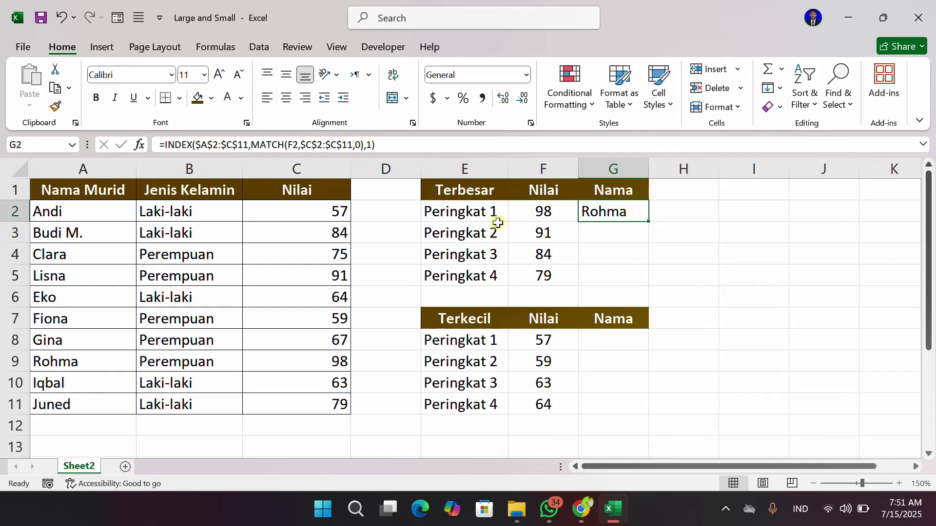
left_click(552, 211)
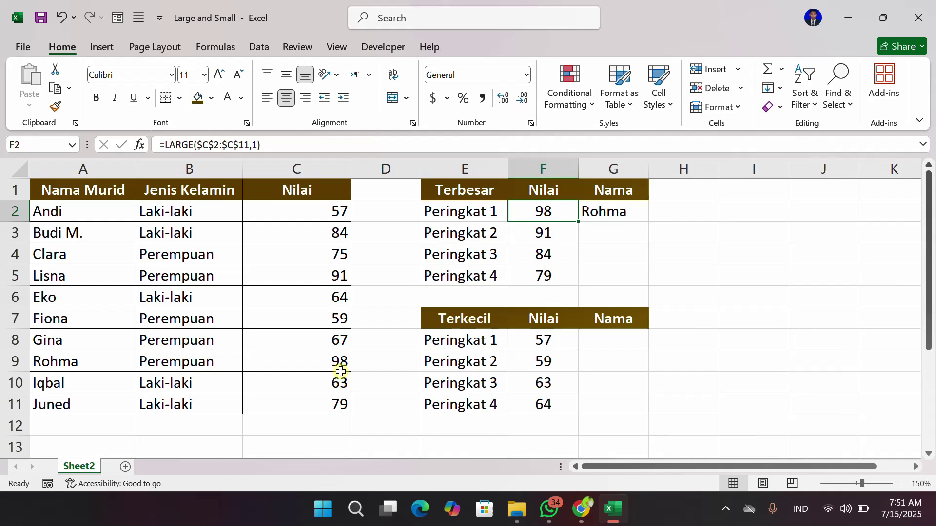
left_click(339, 368)
left_click(89, 362)
left_click(216, 362)
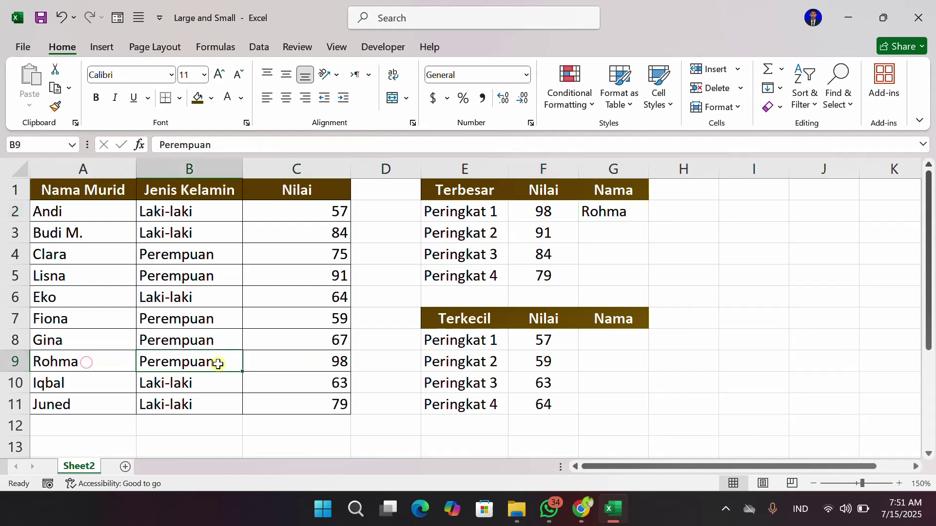
left_click(589, 215)
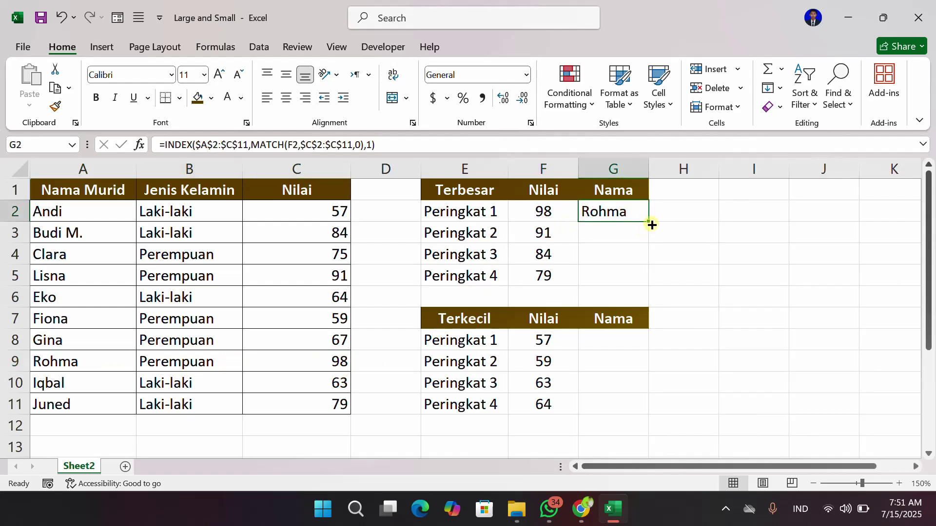
left_click_drag(649, 222, 654, 284)
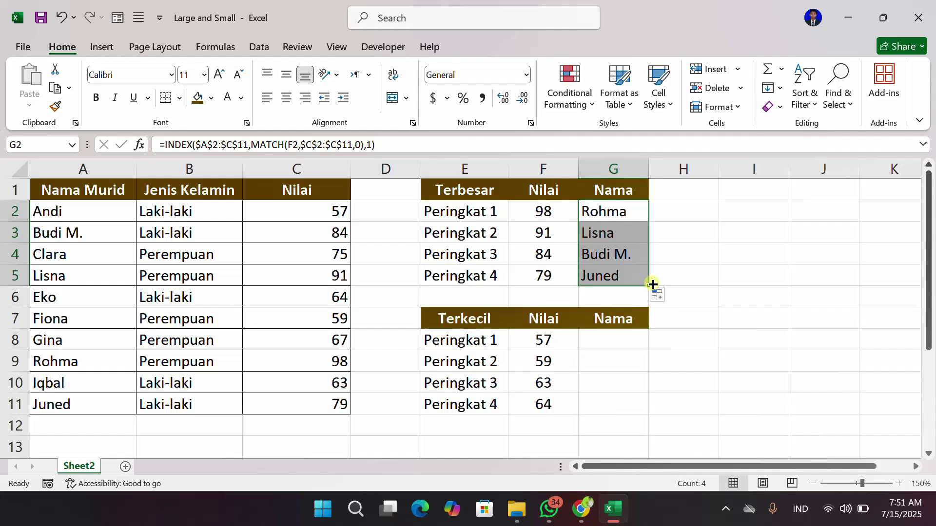
Step: Examine the filled name formulas in G2:G5 of the Terbesar table cell by cell
left_click(616, 252)
left_click(619, 236)
left_click(620, 219)
left_click(620, 233)
left_click(621, 256)
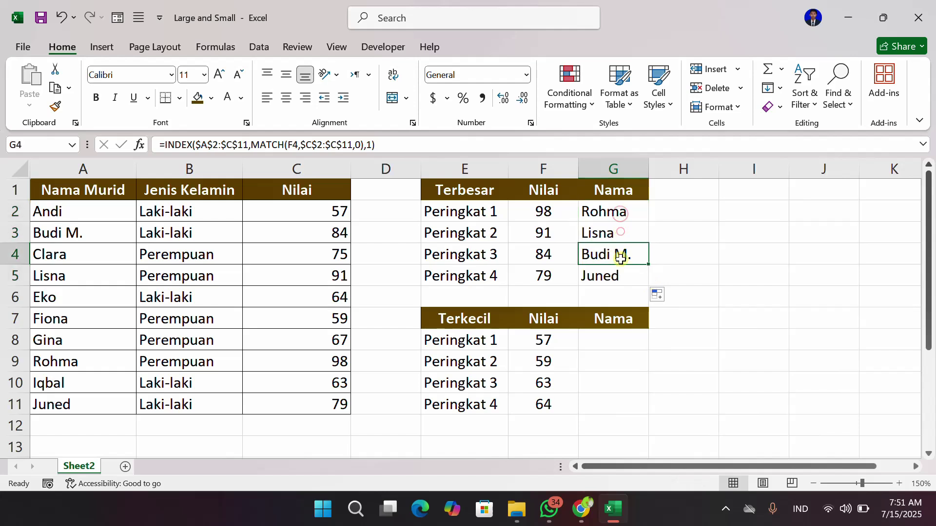
left_click(626, 276)
left_click(629, 246)
left_click(621, 202)
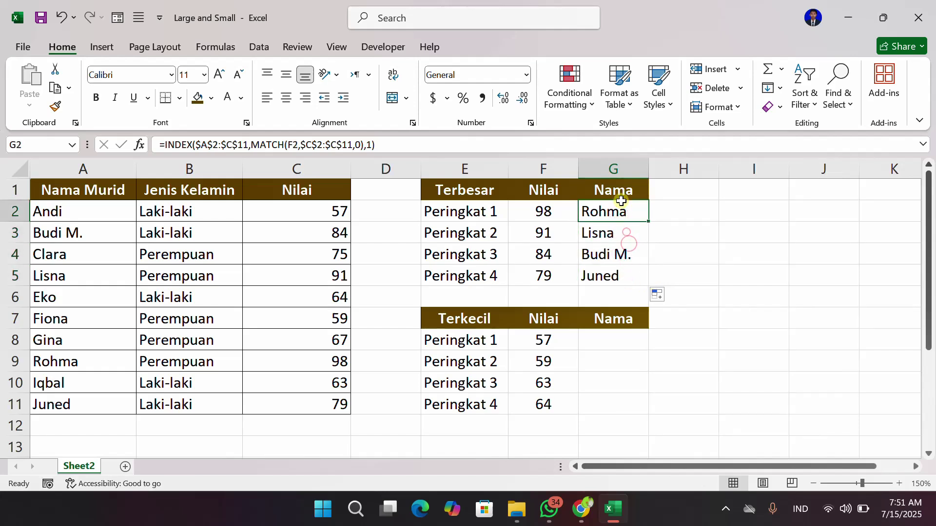
left_click(632, 282)
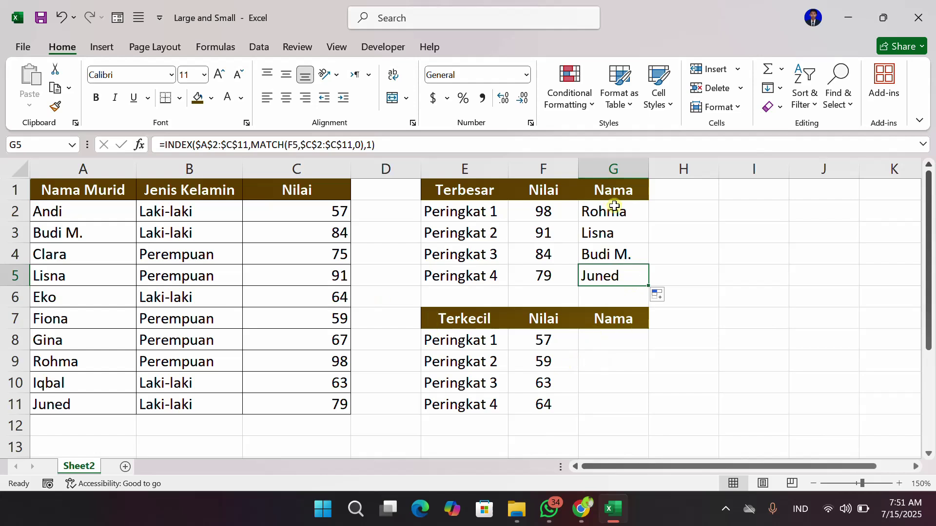
Step: Copy the name formulas from G2:G5 into G8:G11 of the Terkecil table
left_click_drag(614, 206, 613, 267)
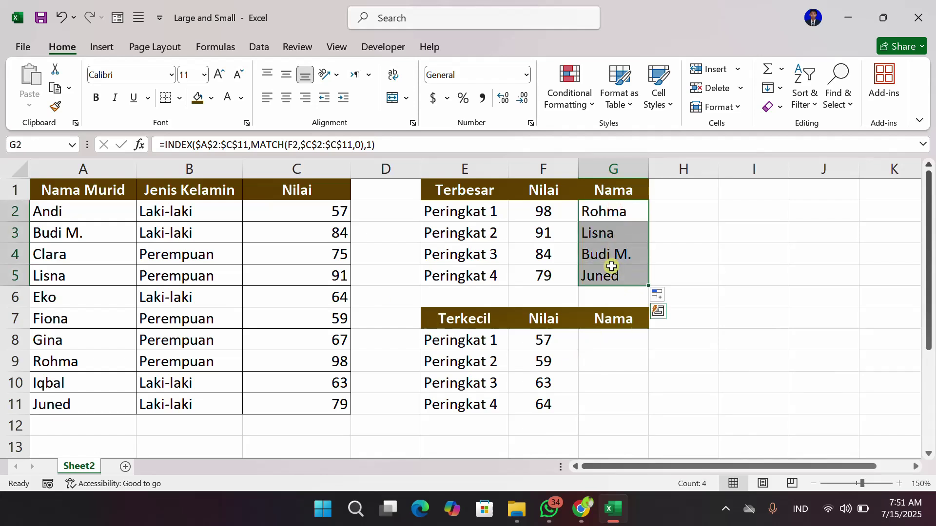
key("ctrl+c")
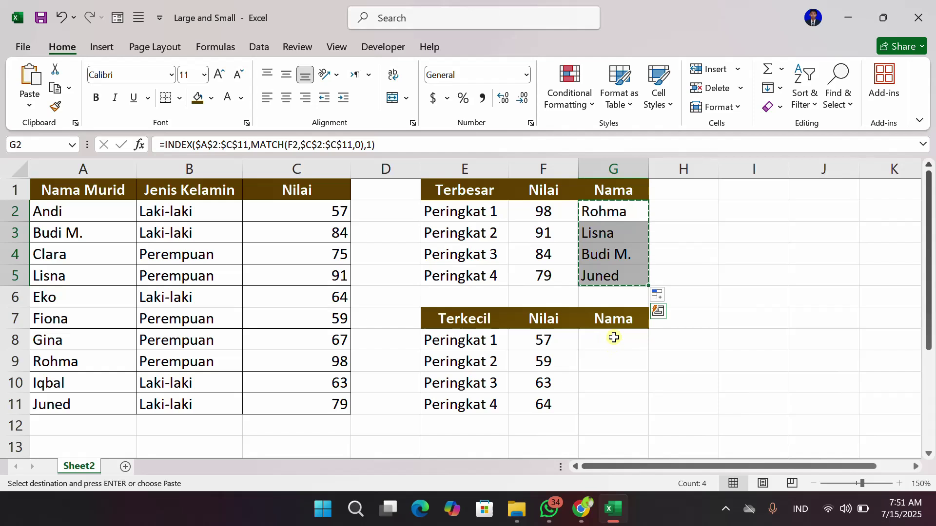
left_click_drag(612, 337, 612, 400)
key("ctrl+v")
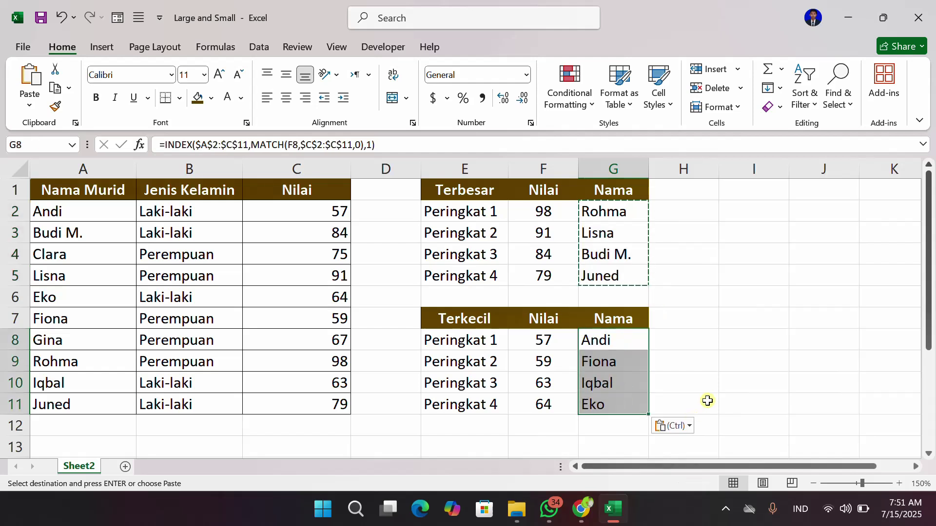
Step: Examine the copied name formulas in G8:G11 and the SMALL formula in F8 of the Terkecil table
left_click(716, 374)
left_click(599, 340)
left_click(612, 382)
left_click(611, 400)
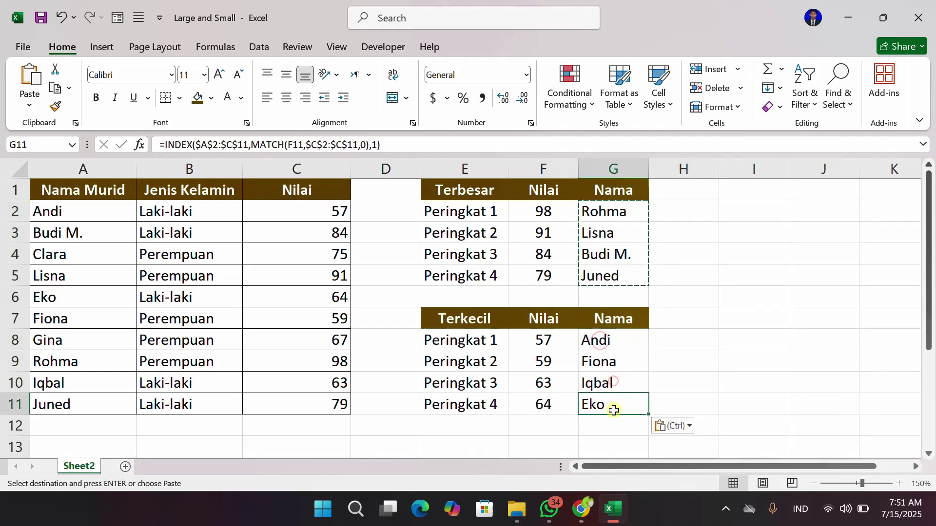
left_click(611, 382)
left_click(616, 361)
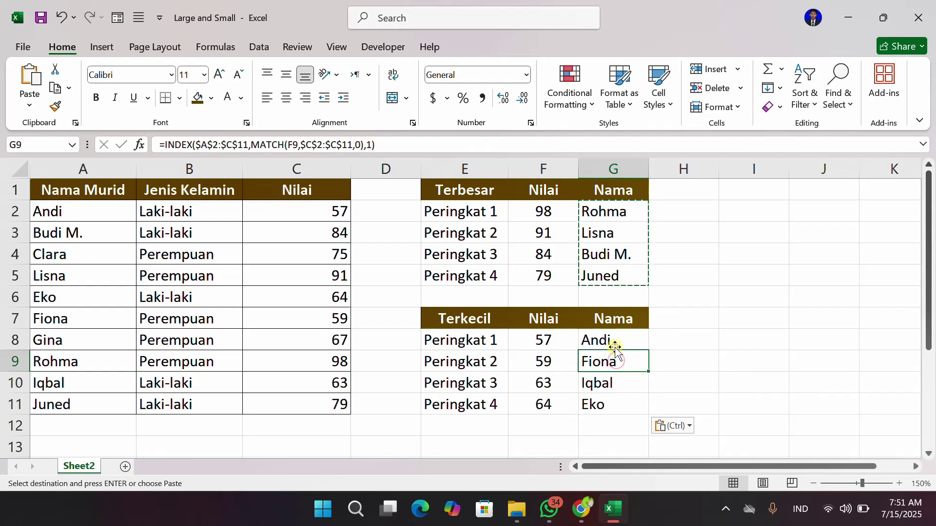
left_click(614, 345)
left_click(542, 338)
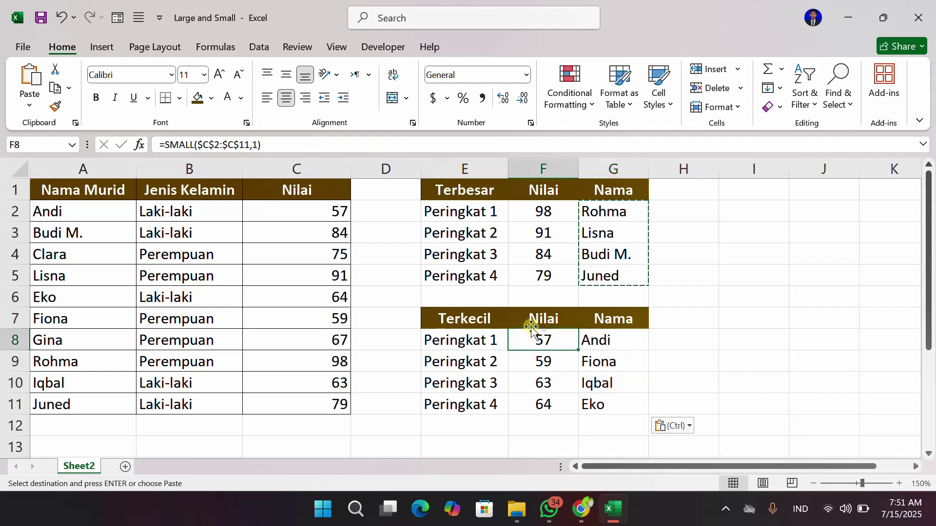
left_click(623, 346)
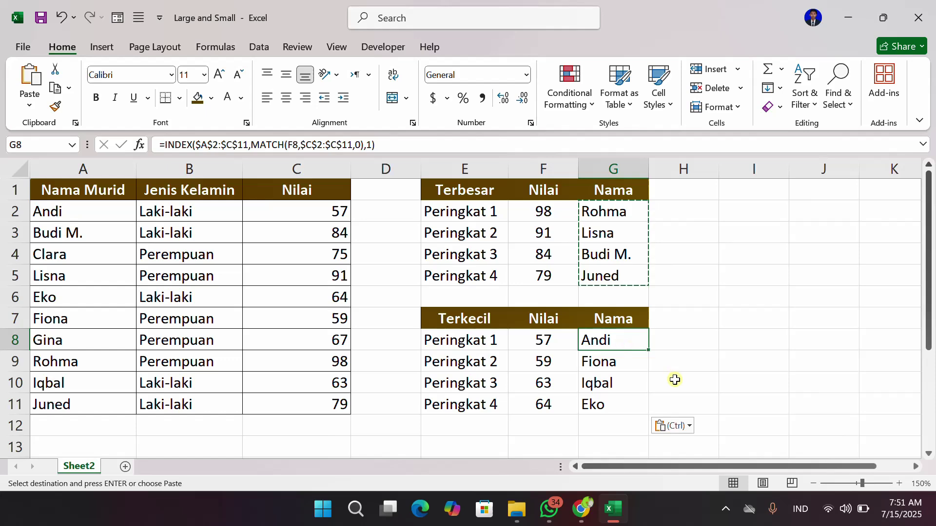
left_click(725, 512)
left_click(711, 463)
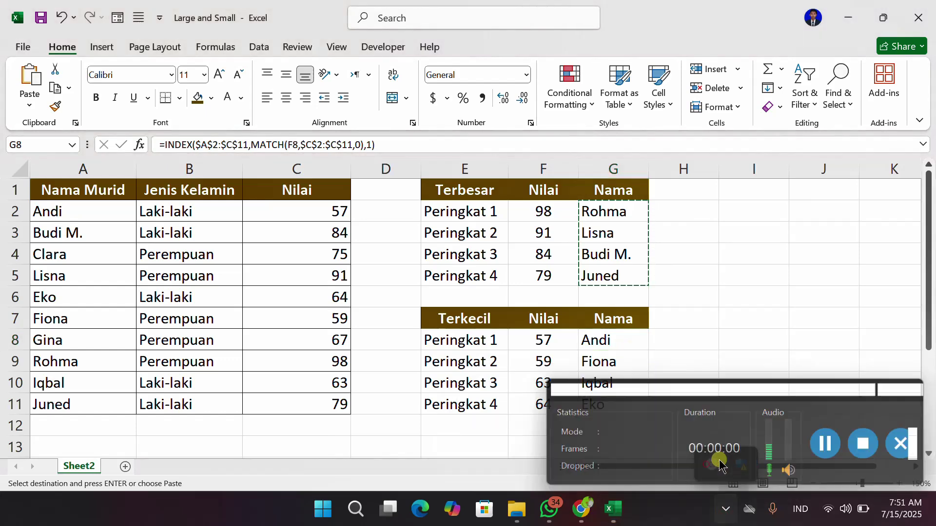